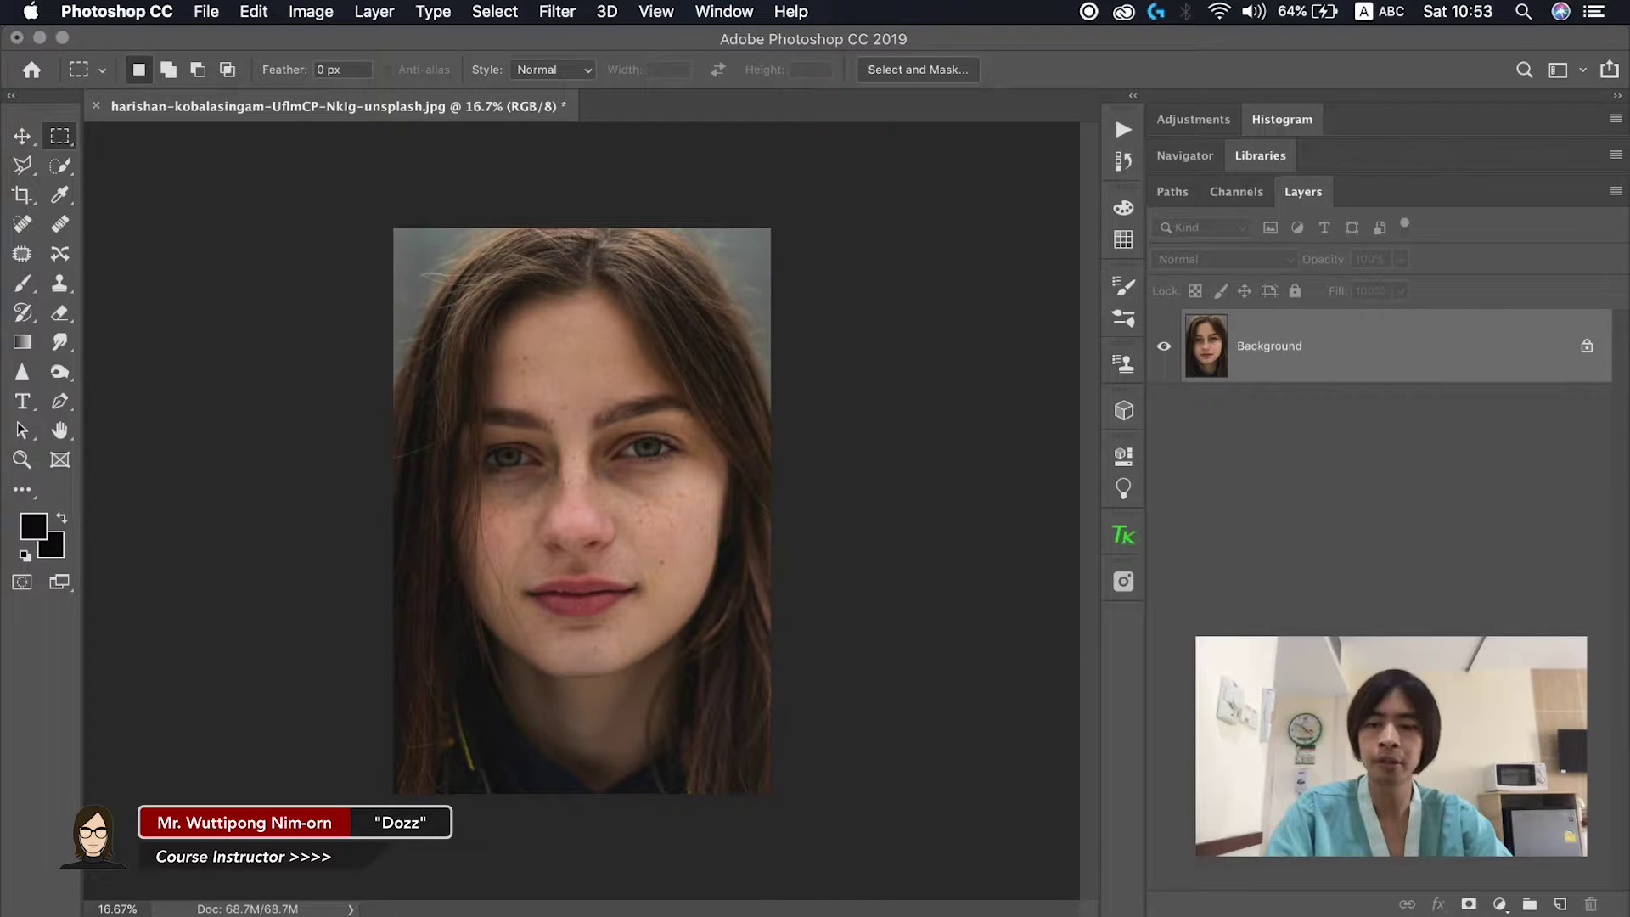
Step: Remove the dark spots on the forehead and between the eyebrows with the Spot Healing Brush at size 90
key(super+plus)
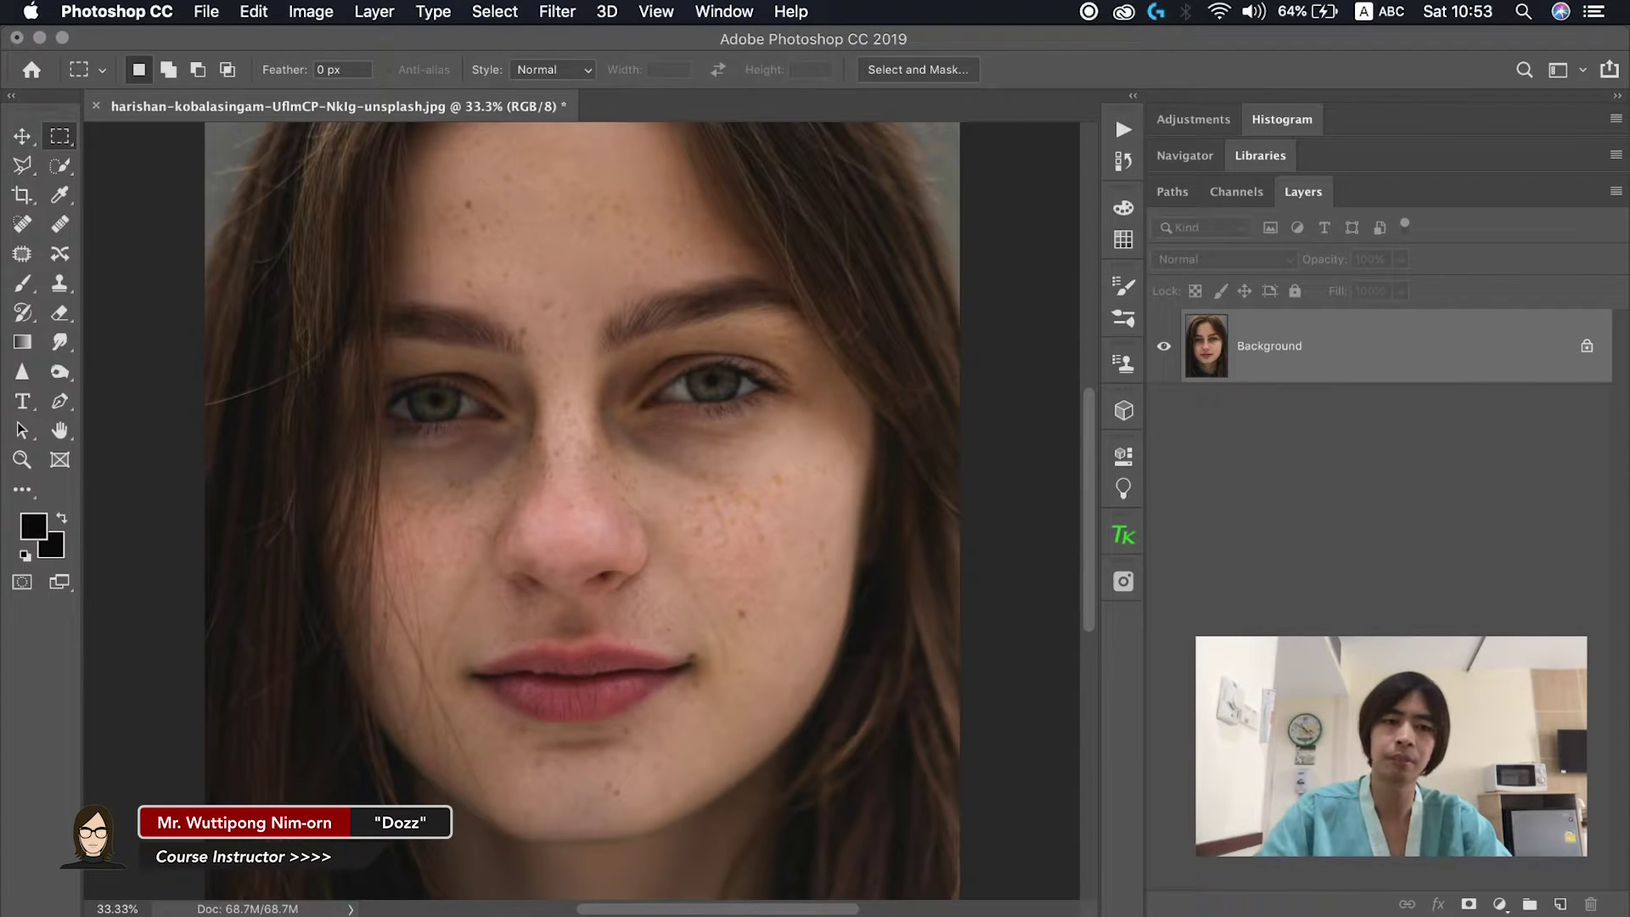
key(super+plus)
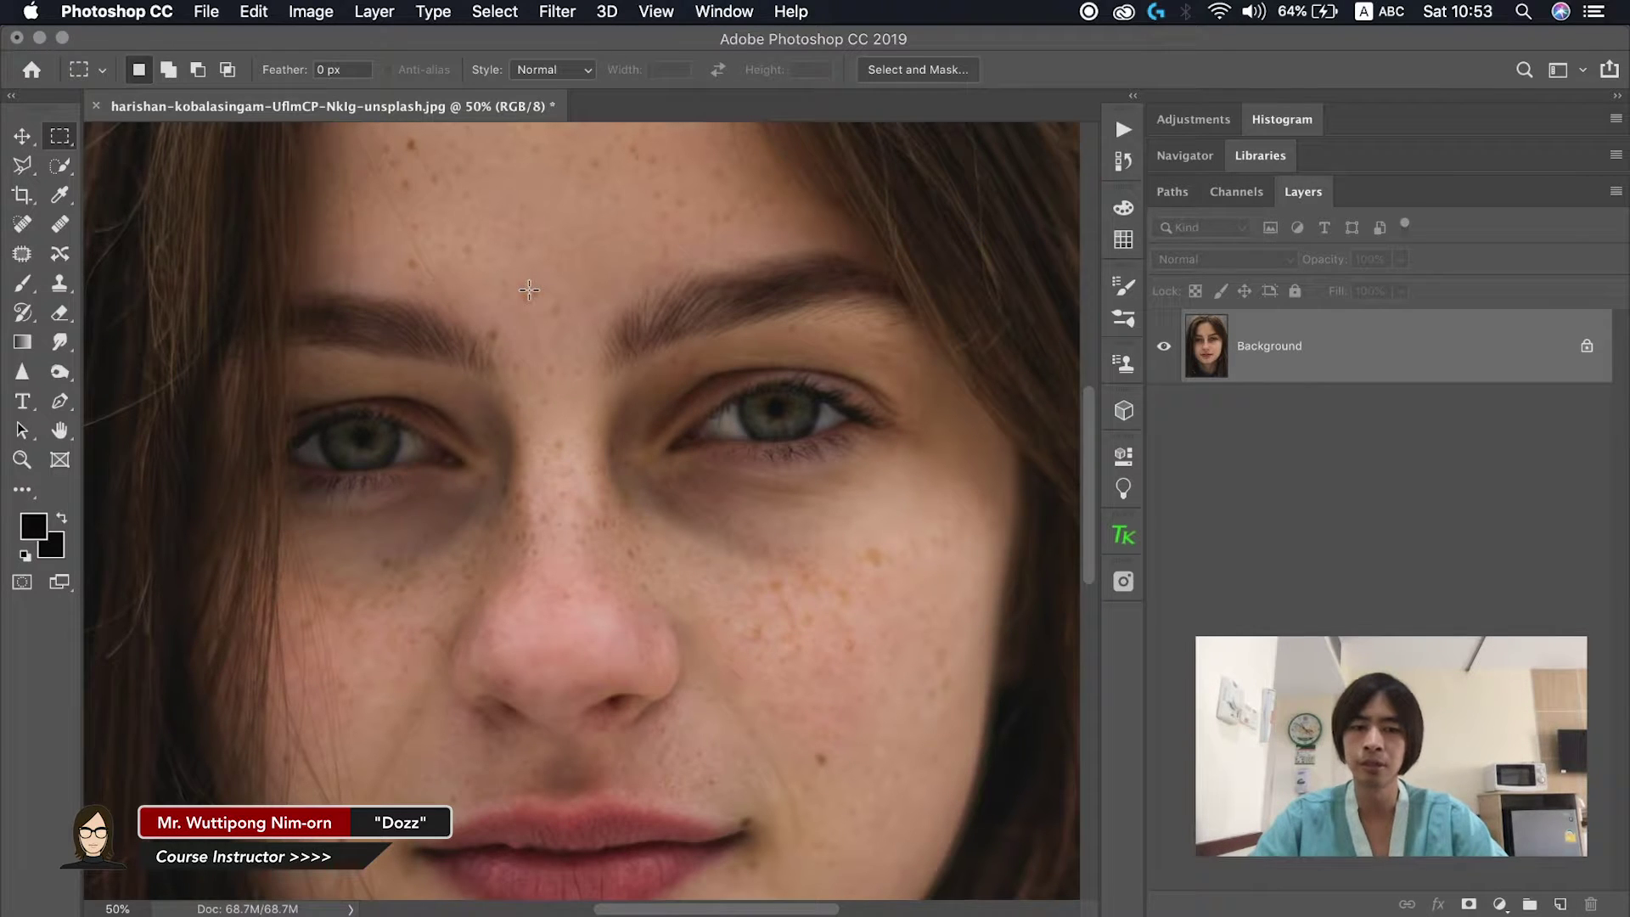
scroll(525, 338, down, 3)
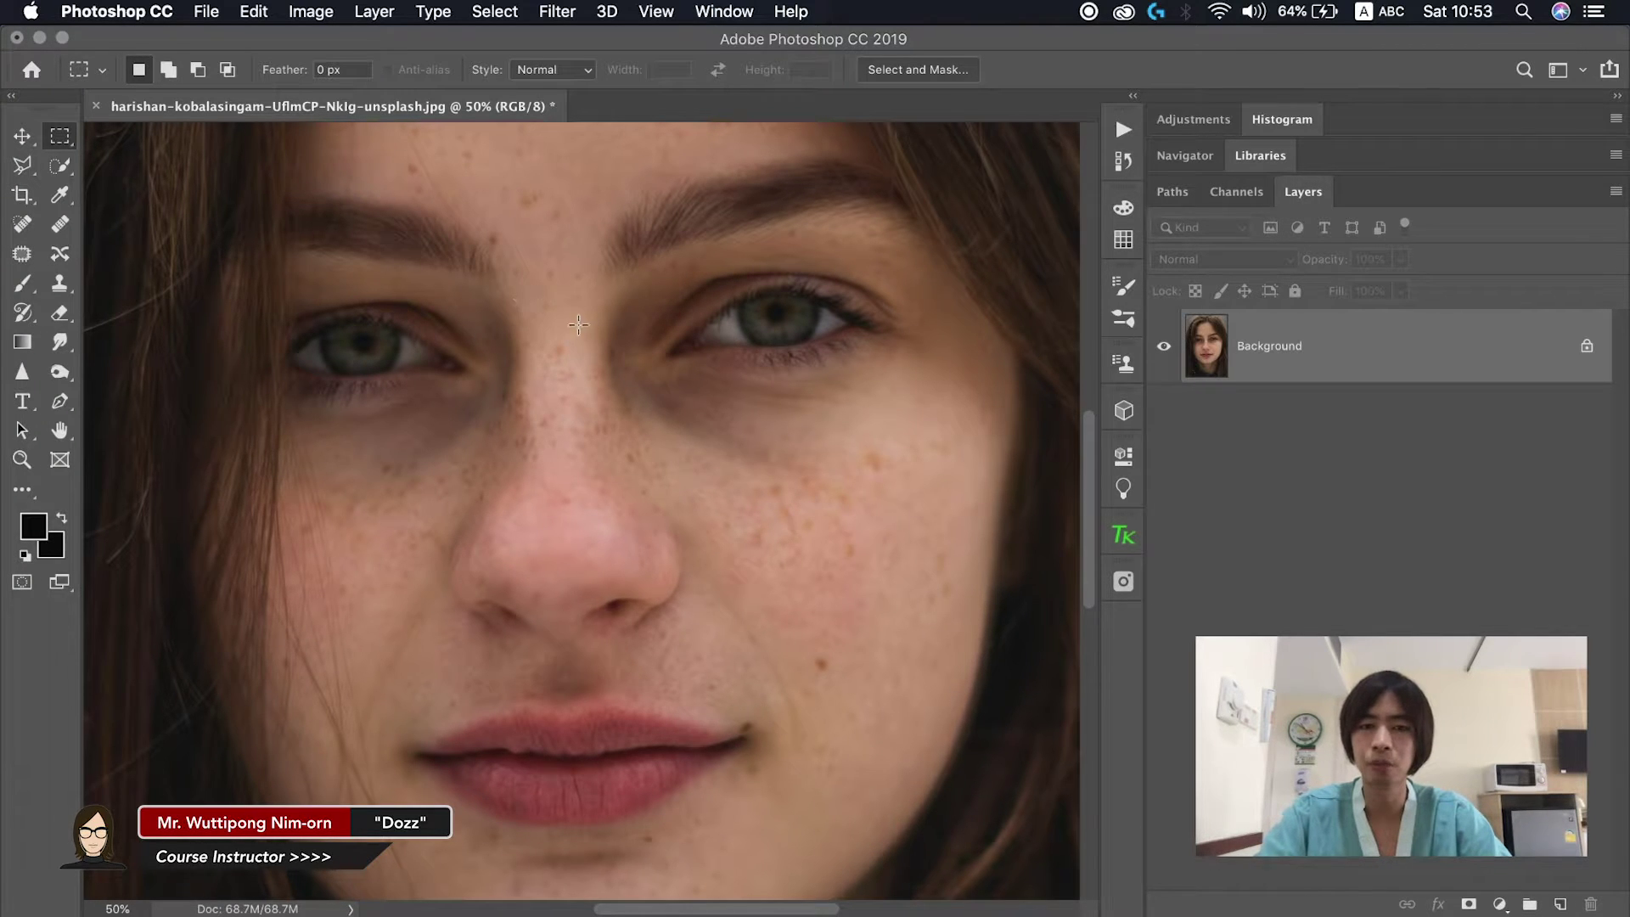
scroll(556, 316, up, 3)
scroll(561, 318, up, 2)
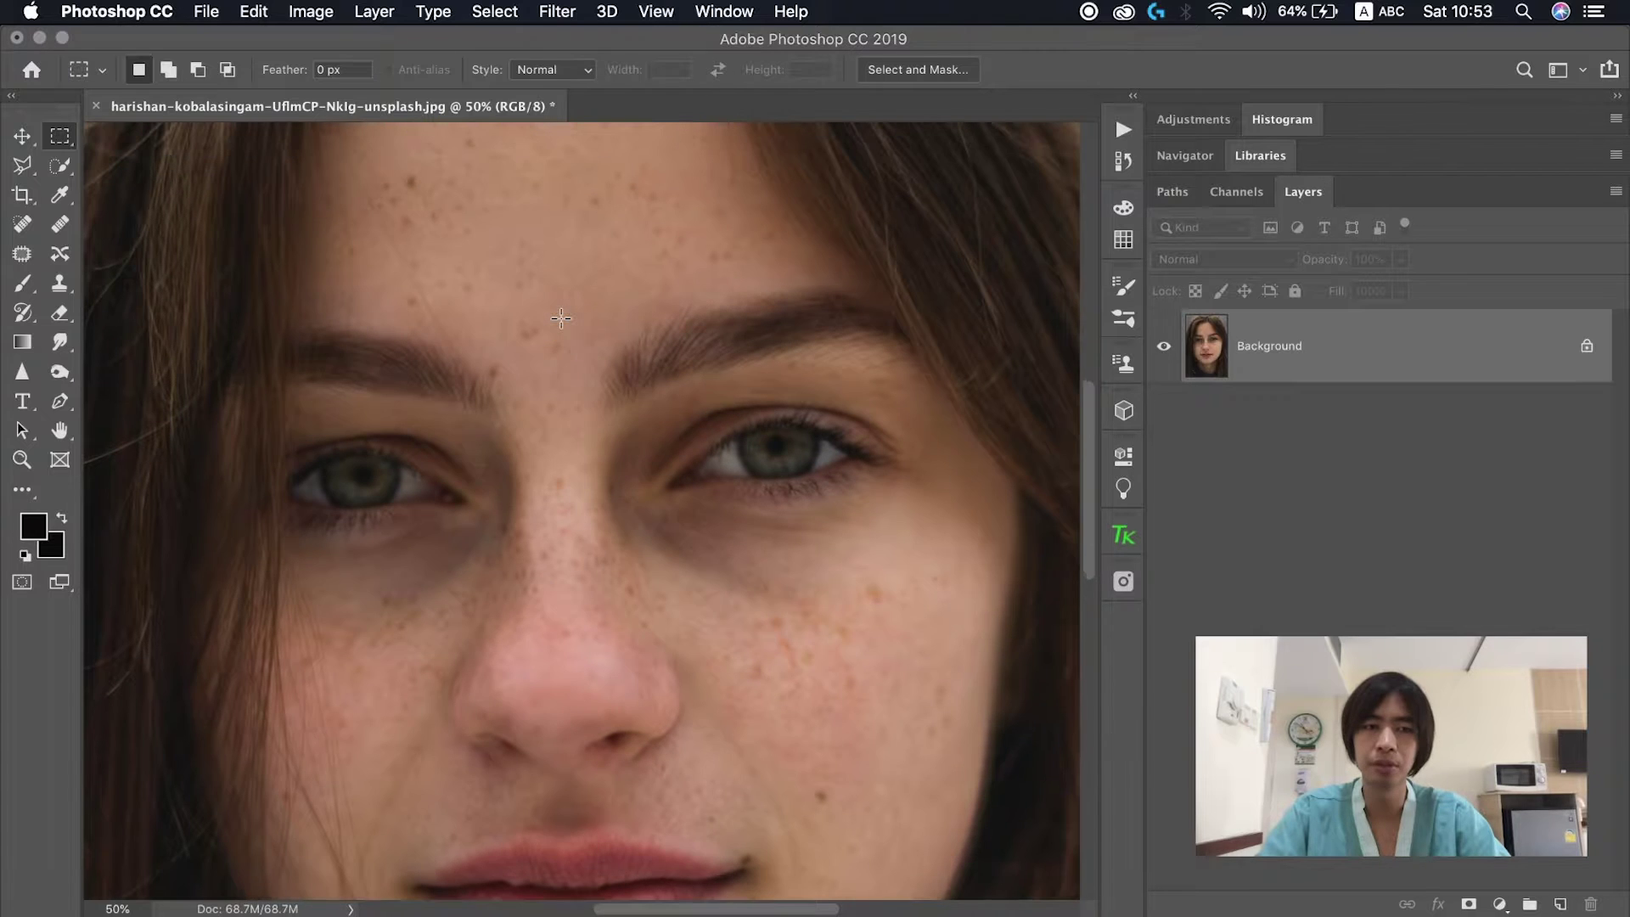
click(19, 231)
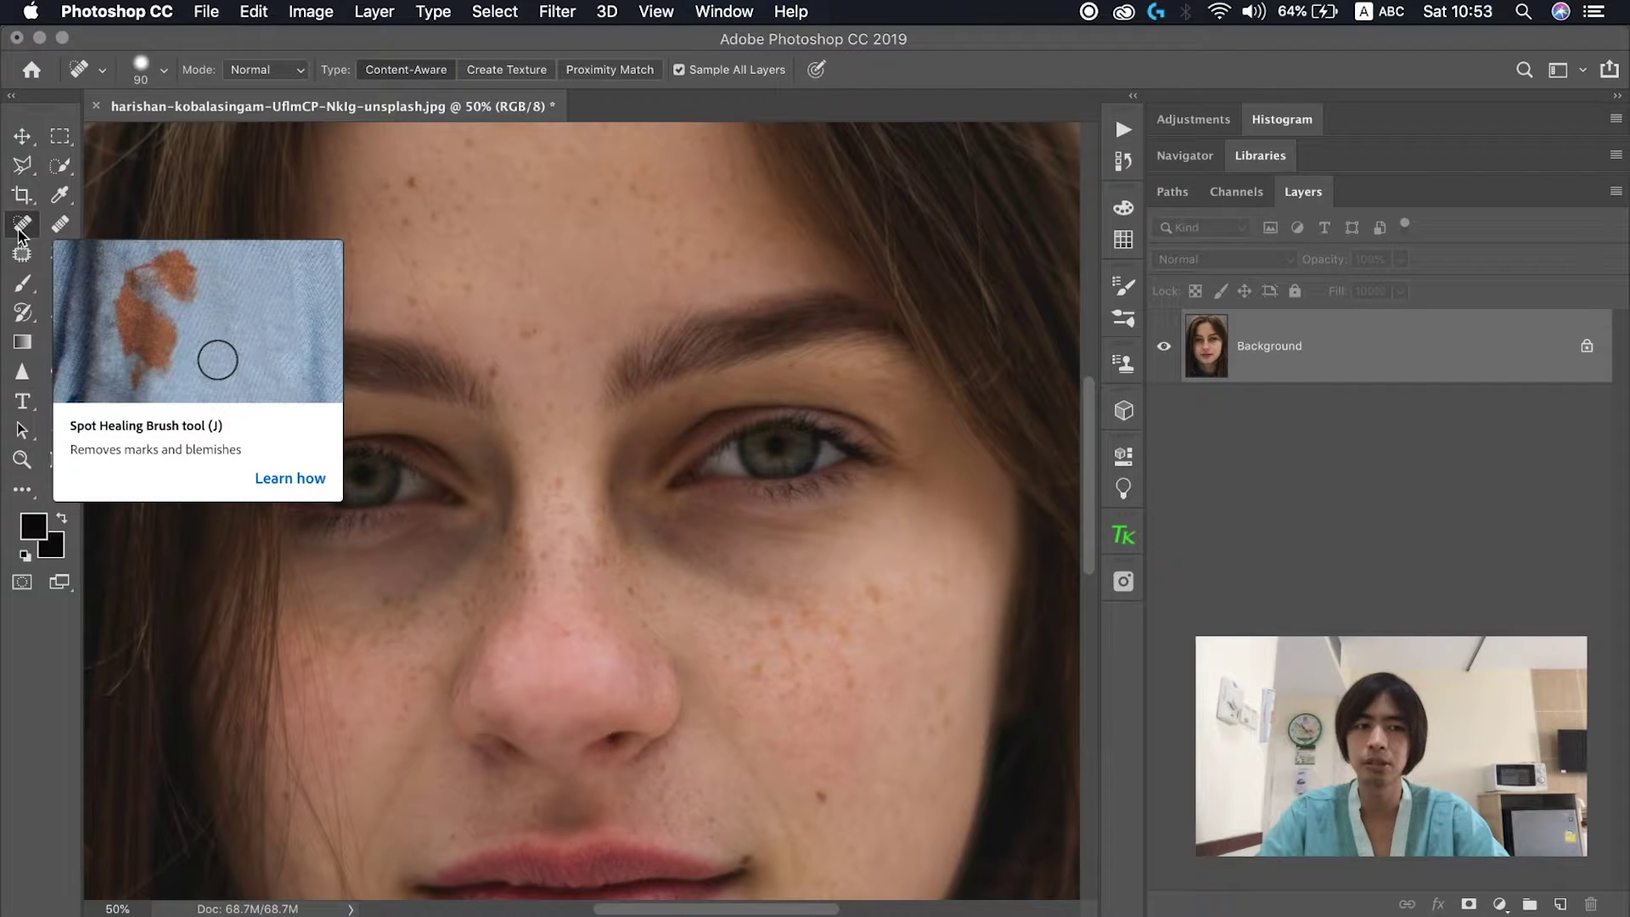
click(410, 183)
click(436, 213)
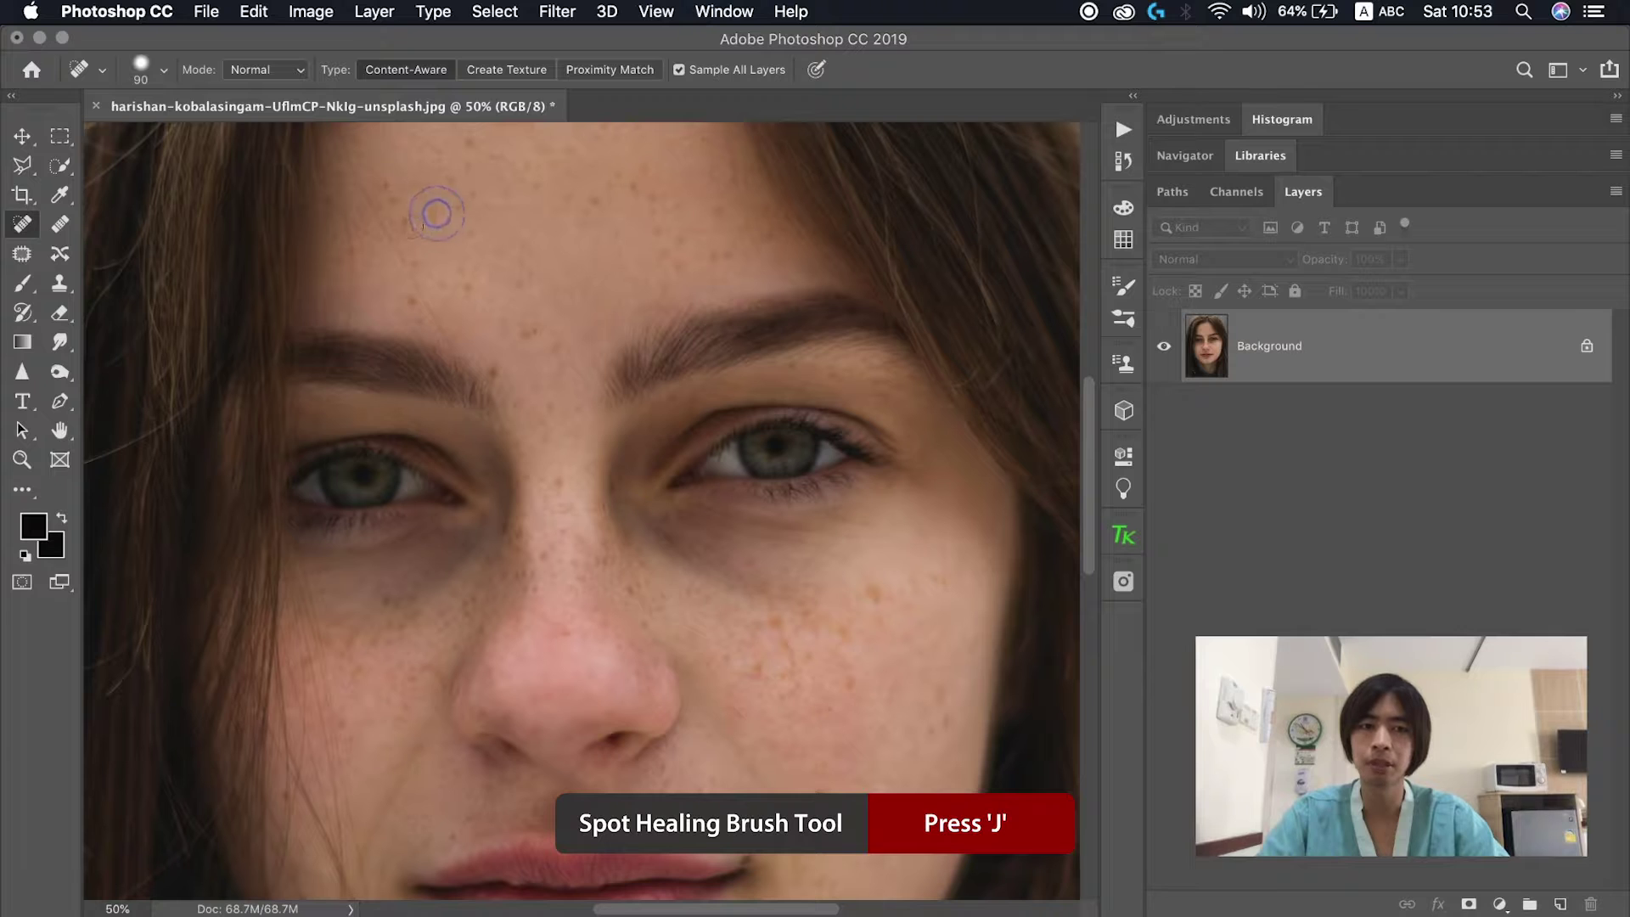
click(529, 329)
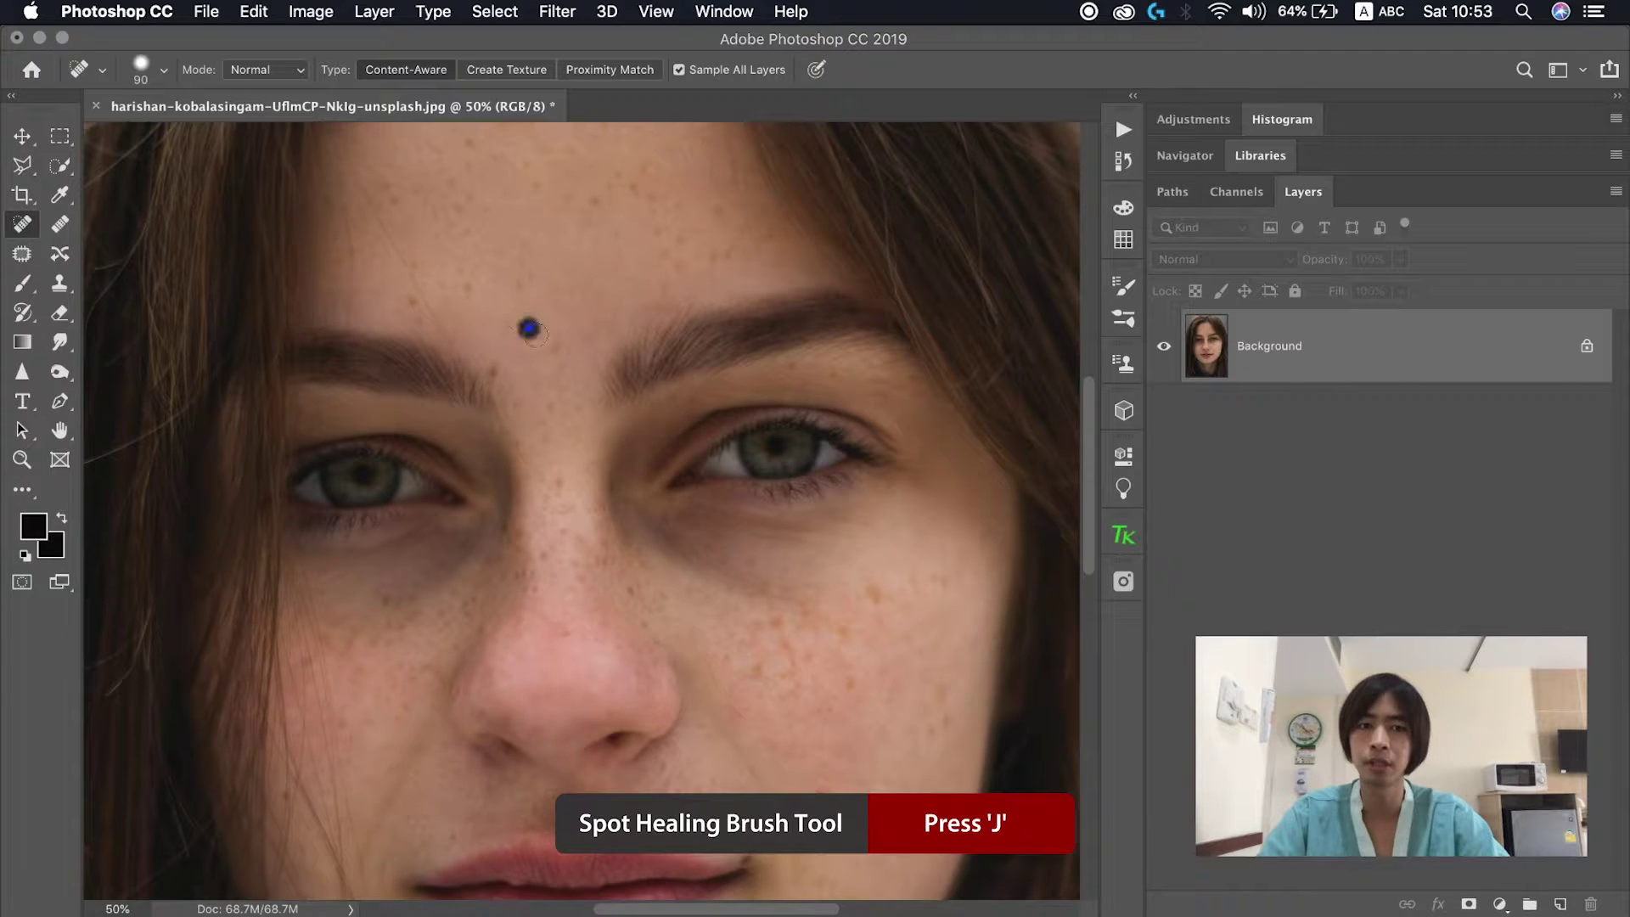
click(407, 302)
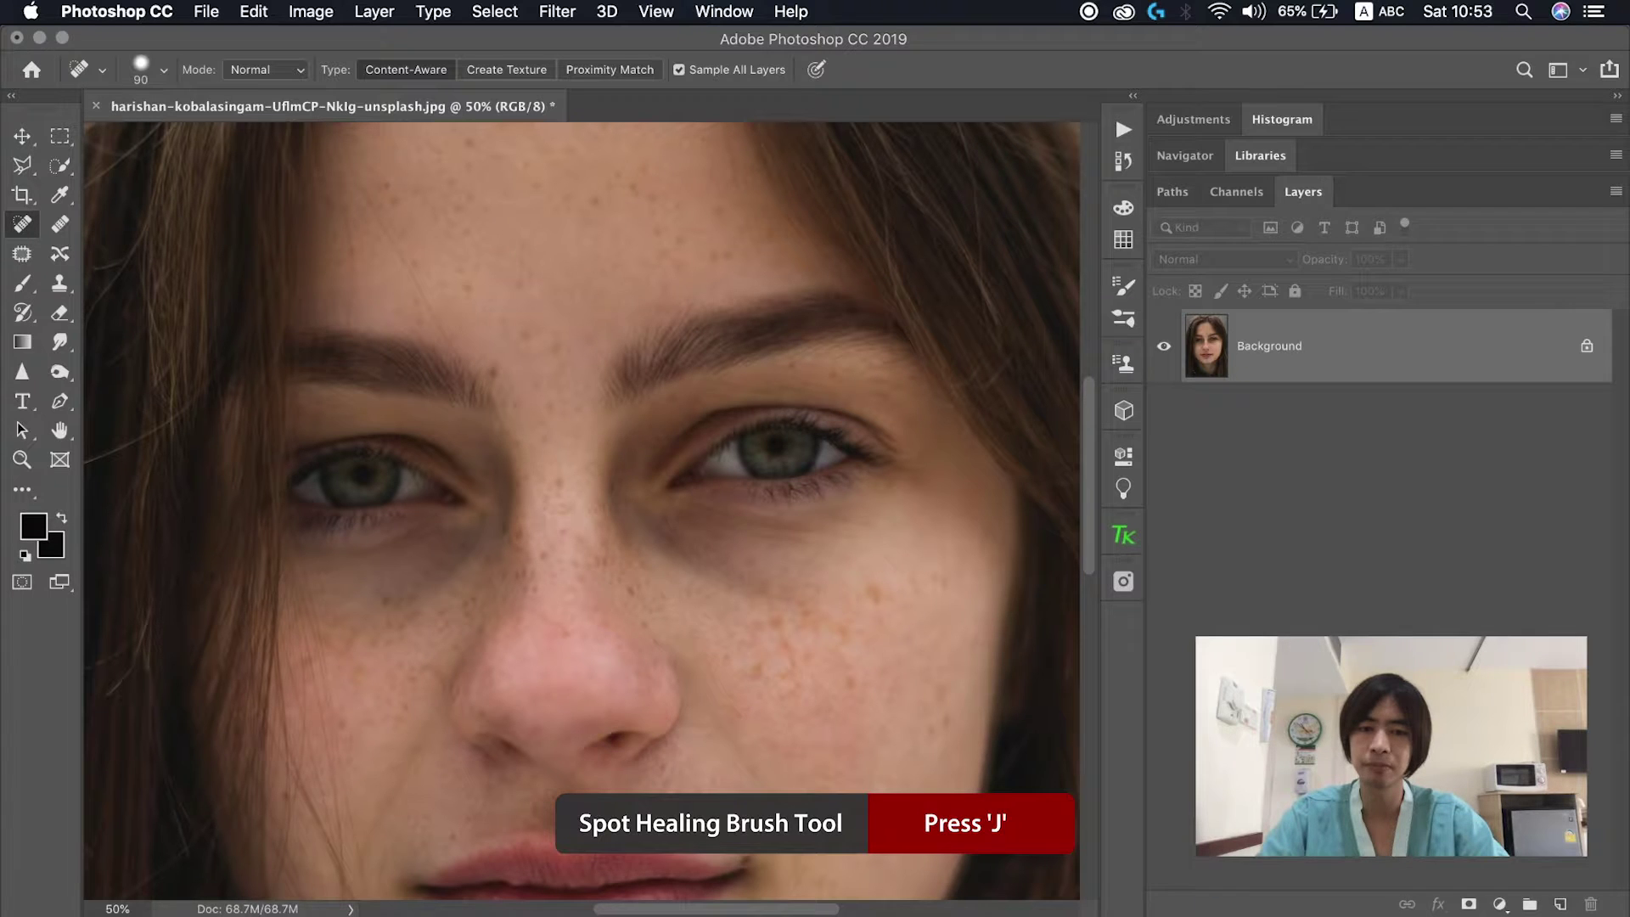
Step: Heal the blemishes on the right-hand cheek, under the left-hand eye and on the nose bridge
click(874, 596)
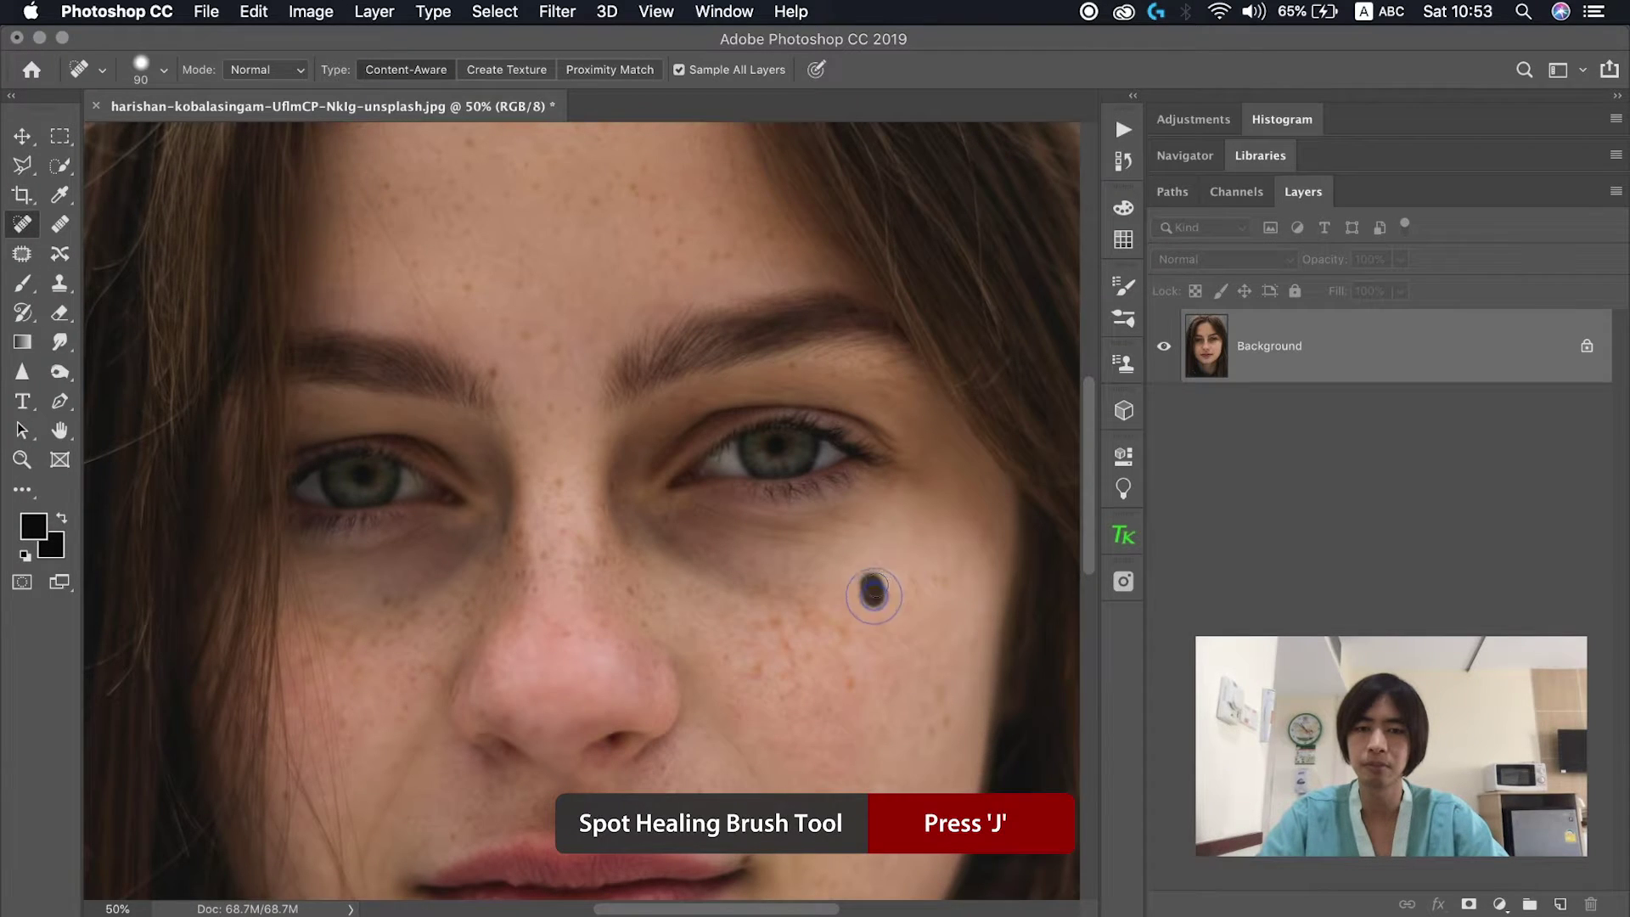
click(390, 599)
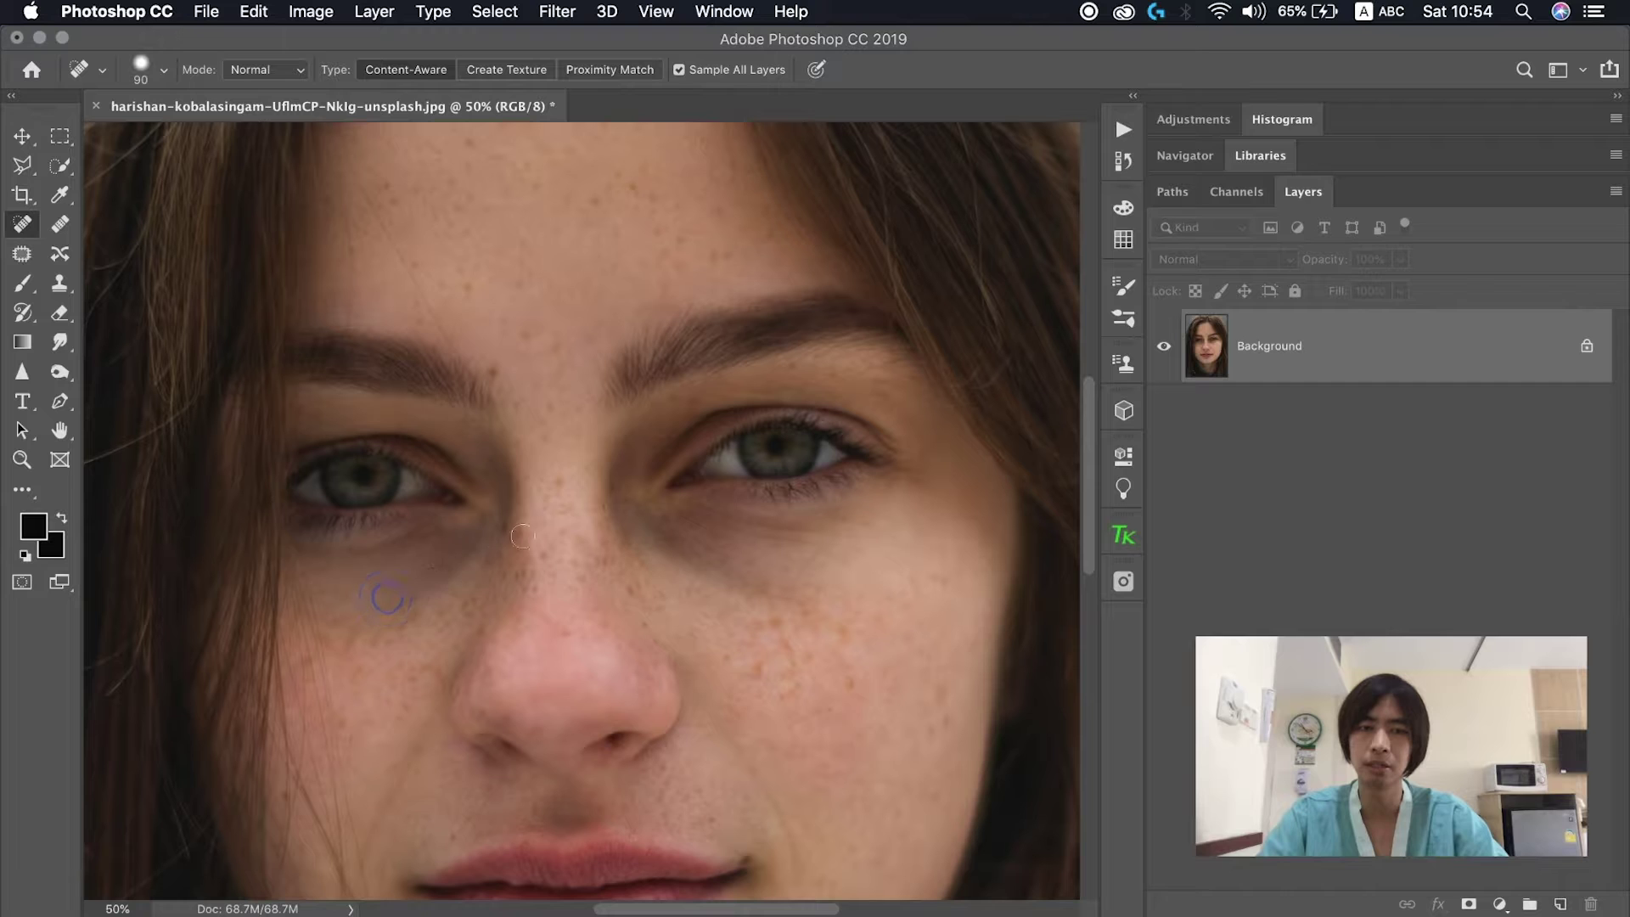
click(565, 488)
Step: Heal the remaining small spots above the eyebrows and across the middle of the forehead
click(662, 251)
click(674, 244)
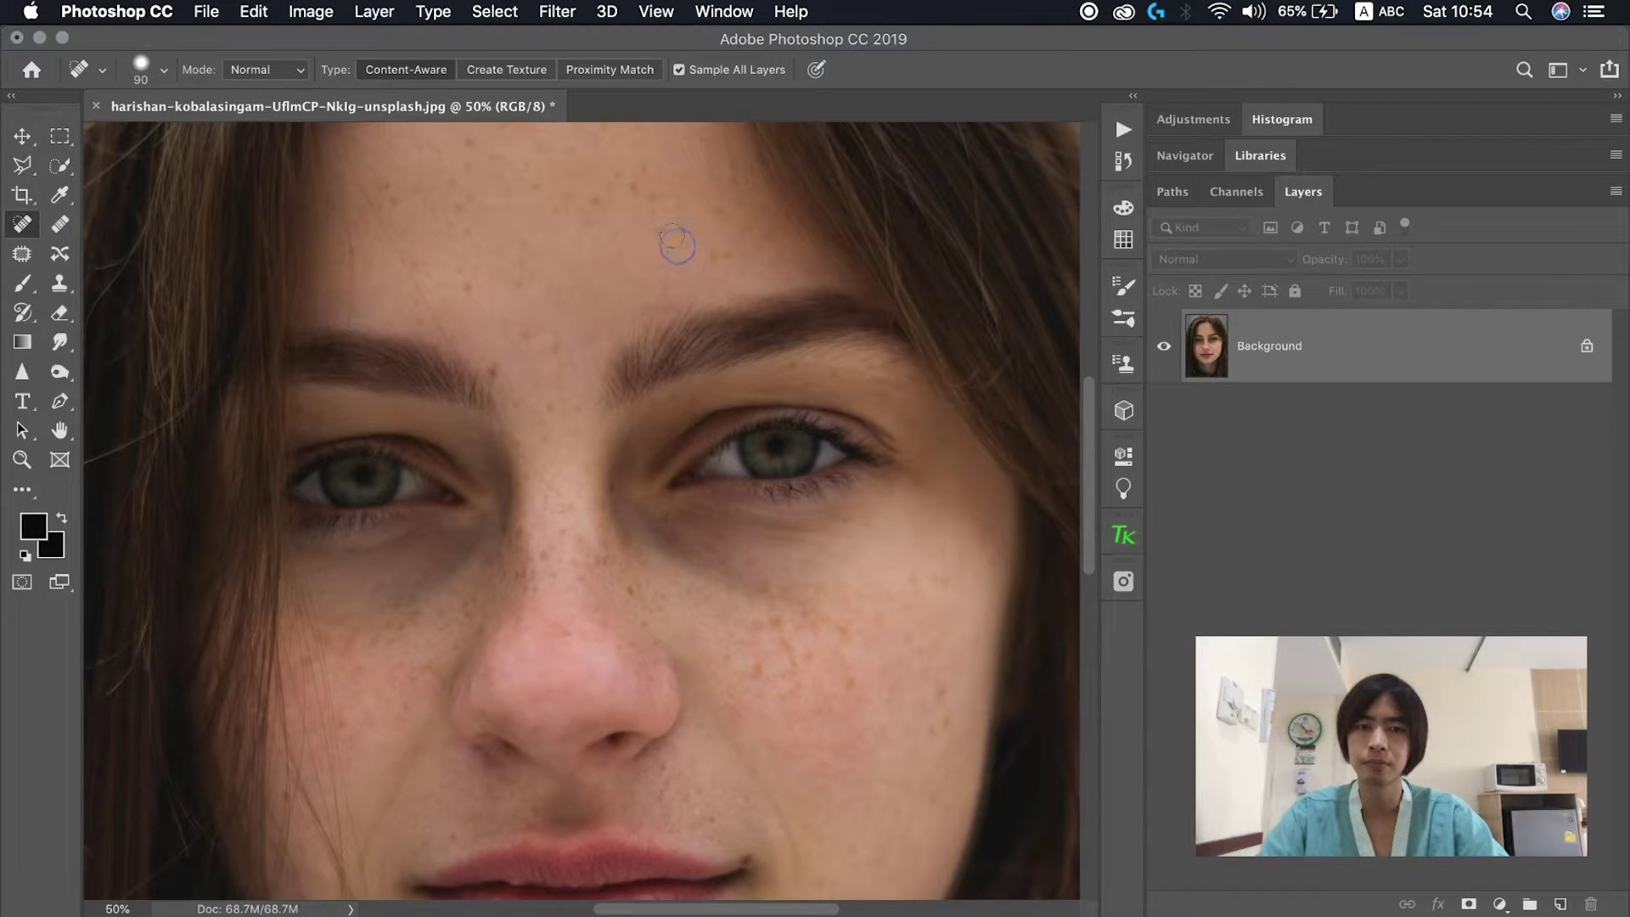
click(527, 340)
click(553, 351)
click(514, 320)
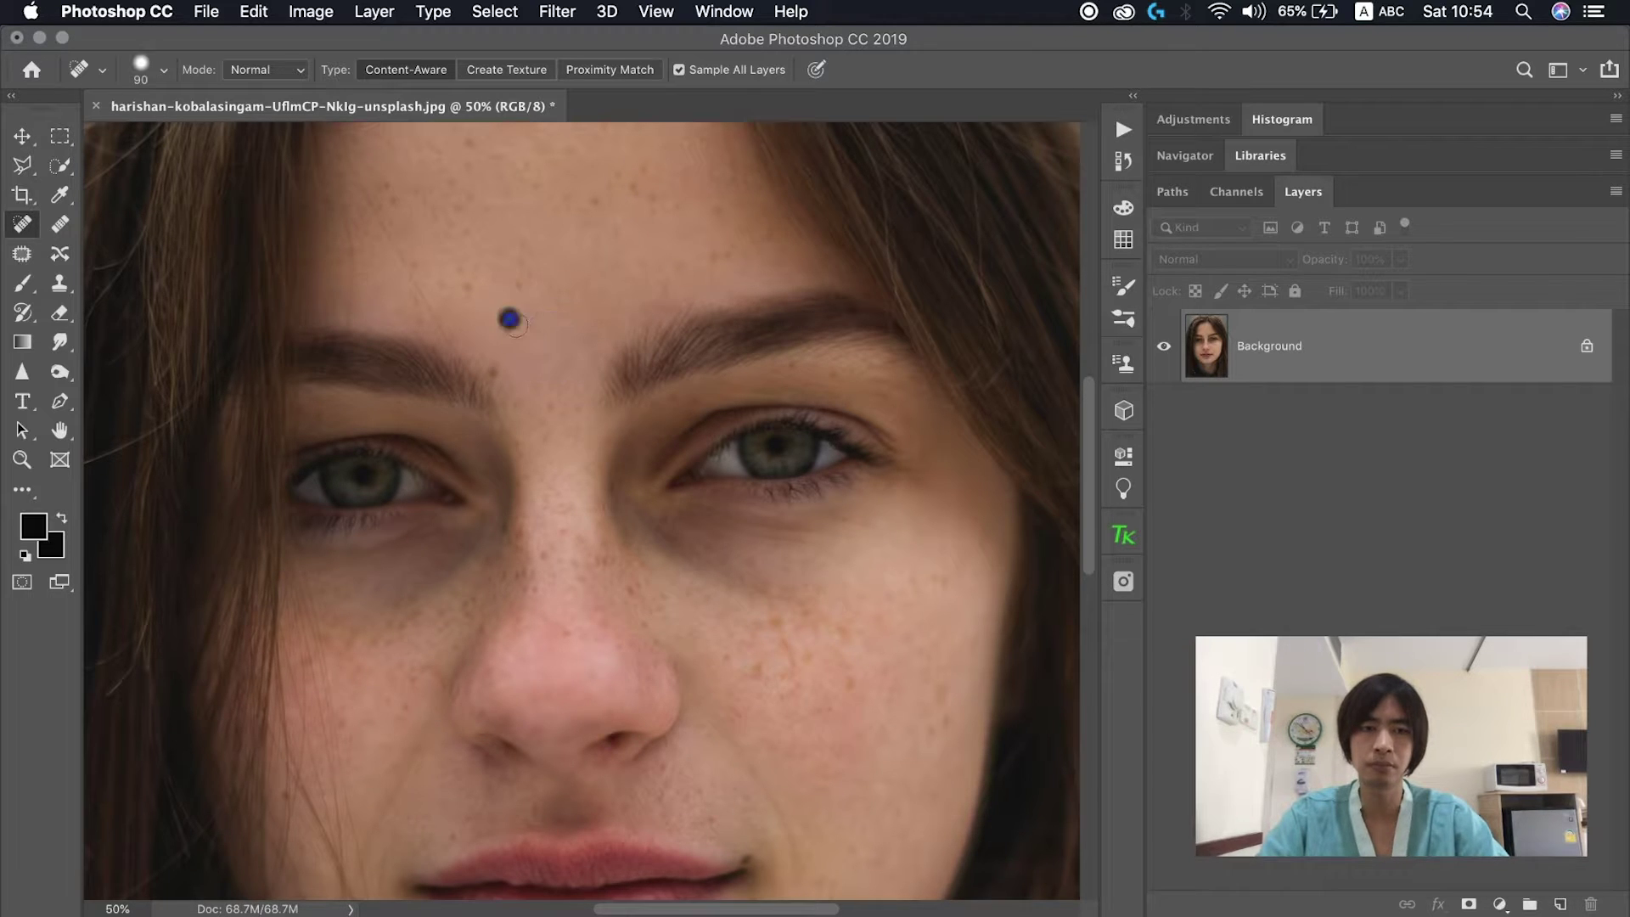
click(467, 283)
click(460, 270)
click(517, 285)
scroll(520, 287, down, 3)
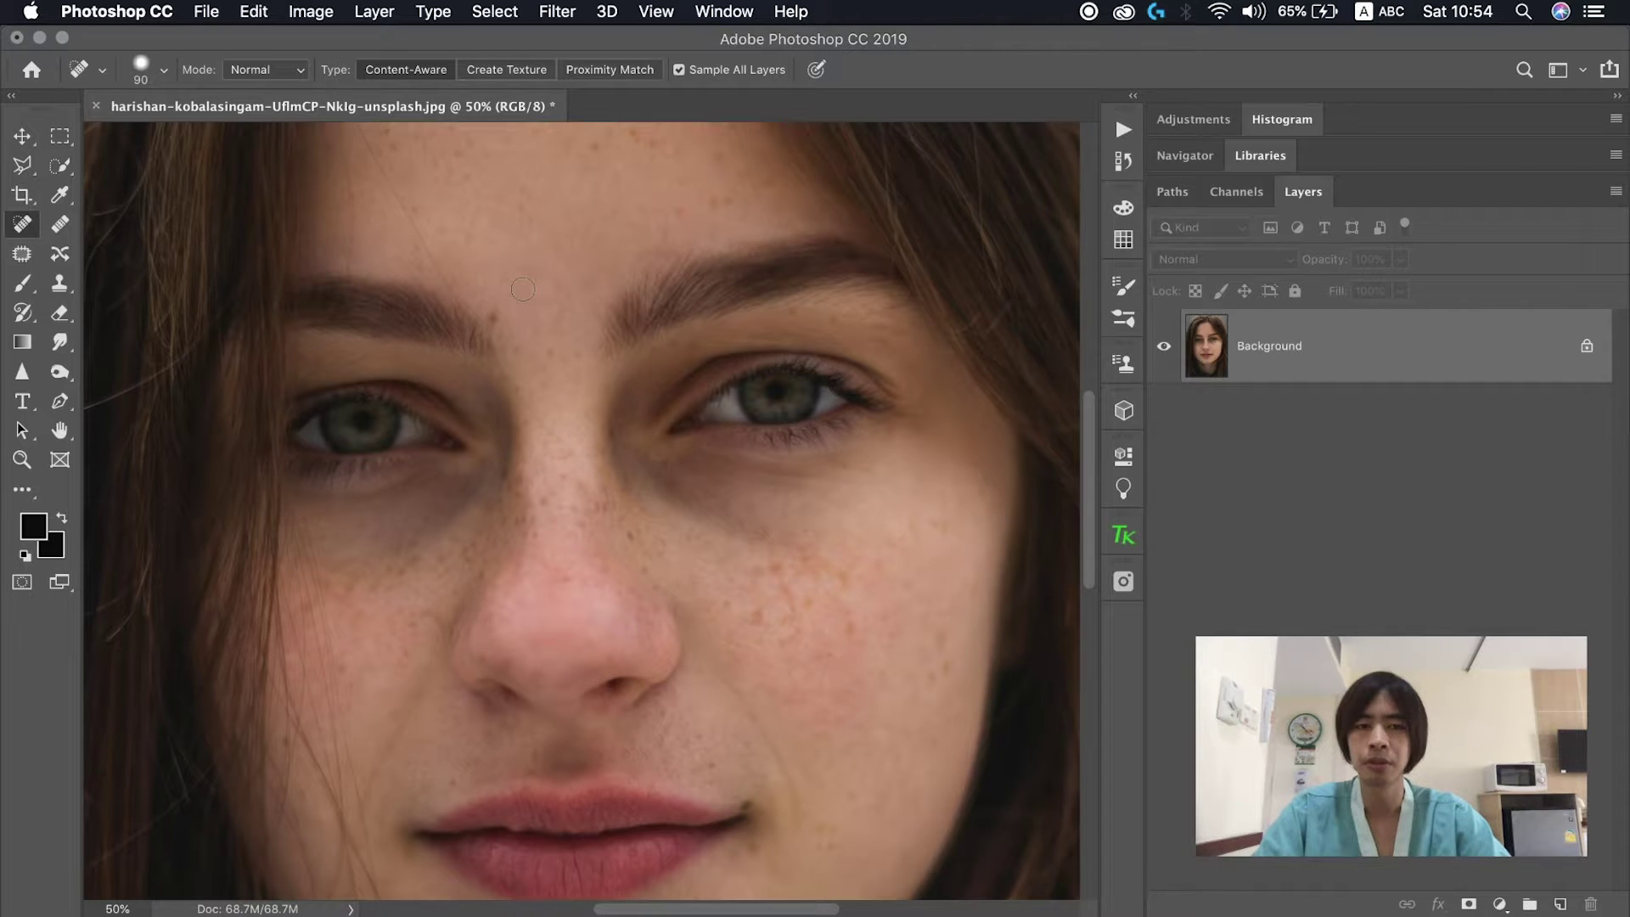
scroll(522, 289, down, 3)
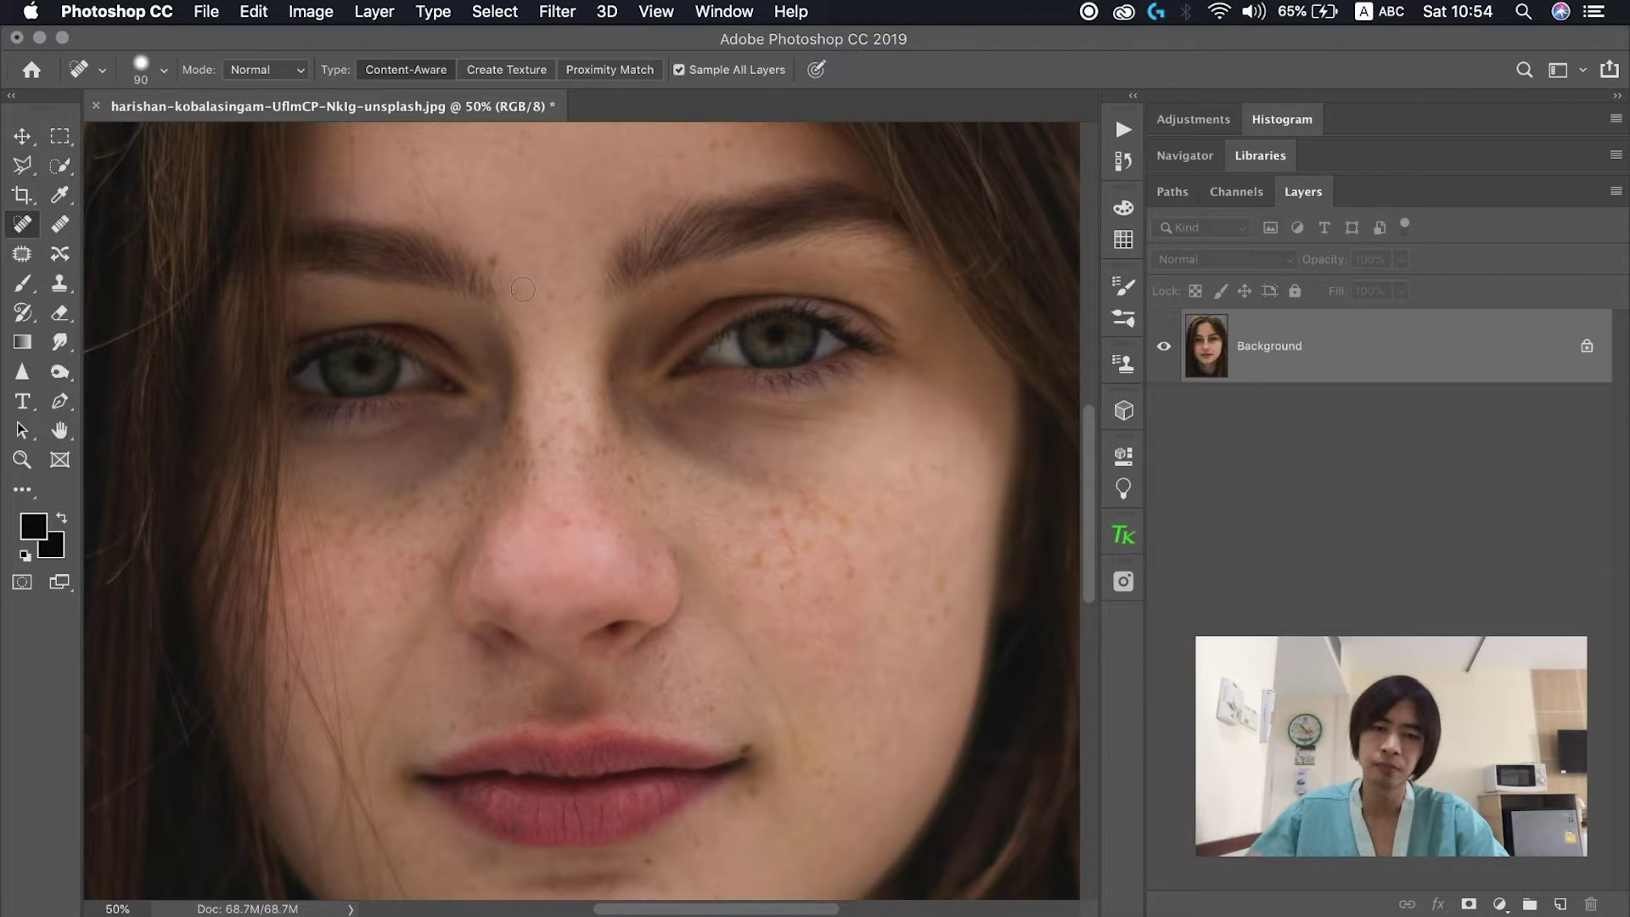
click(1499, 903)
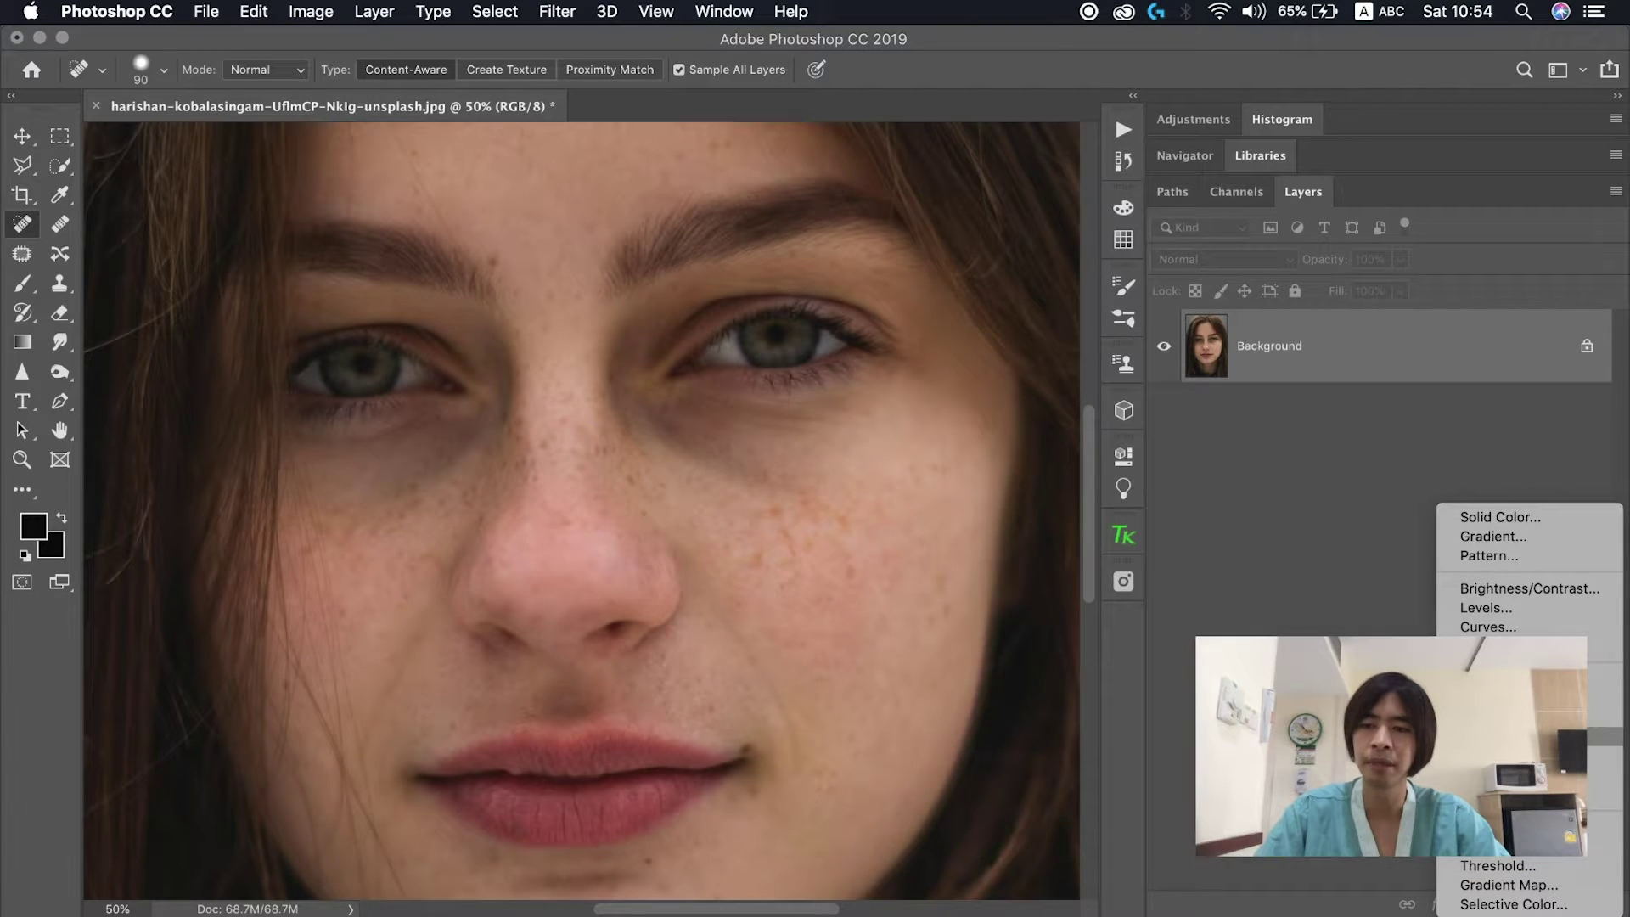
key(Escape)
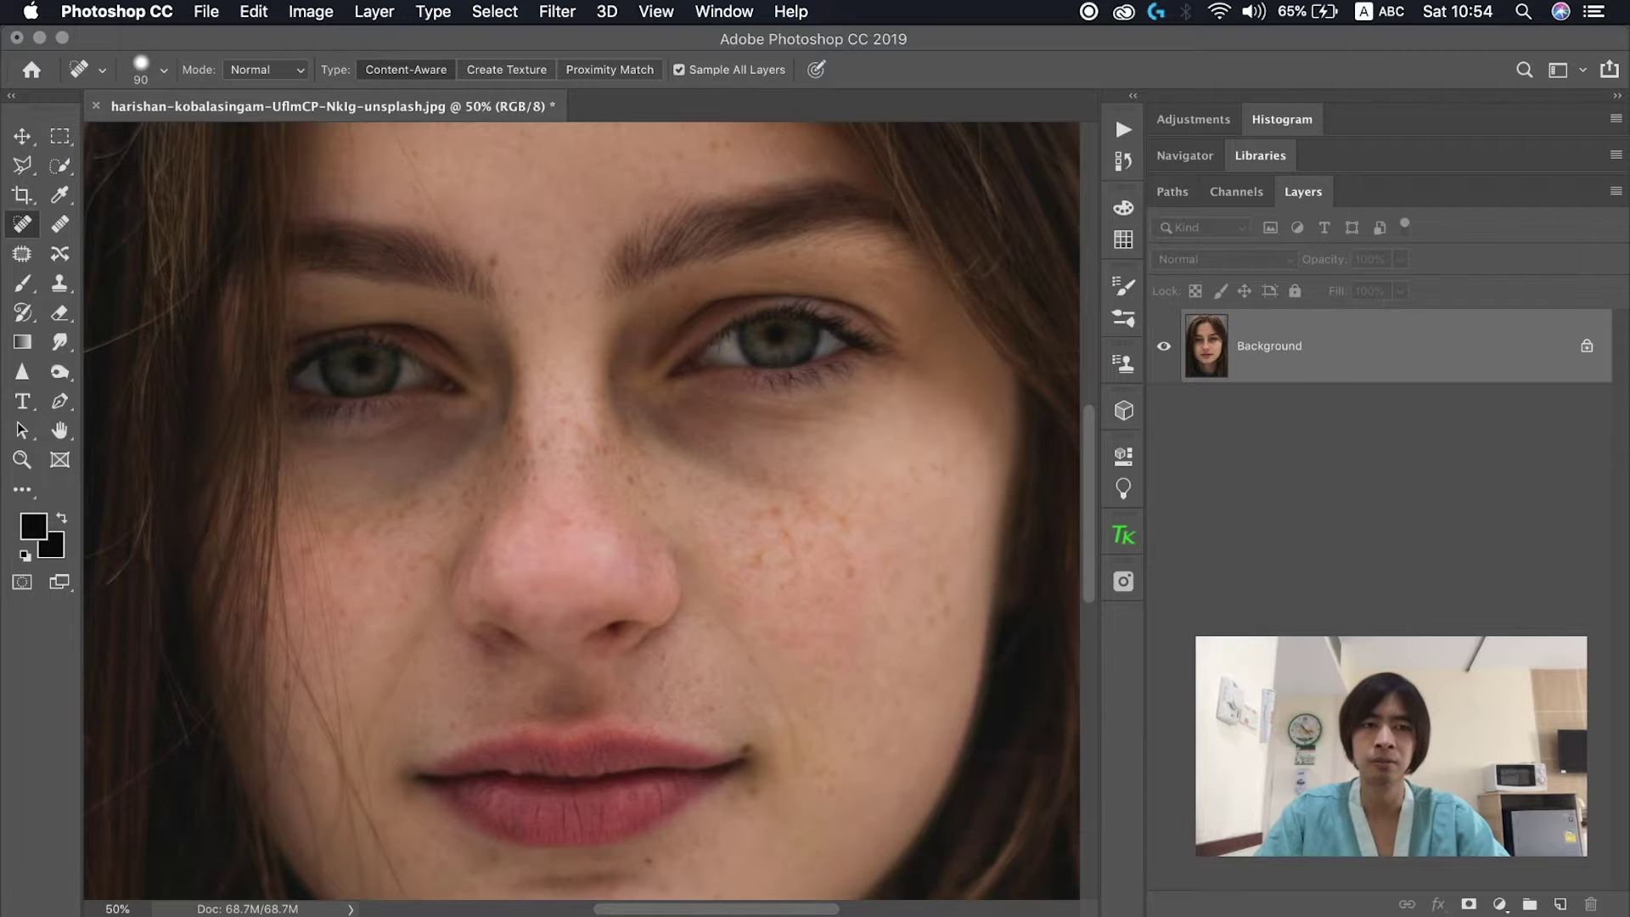
click(307, 11)
mouse_move(327, 78)
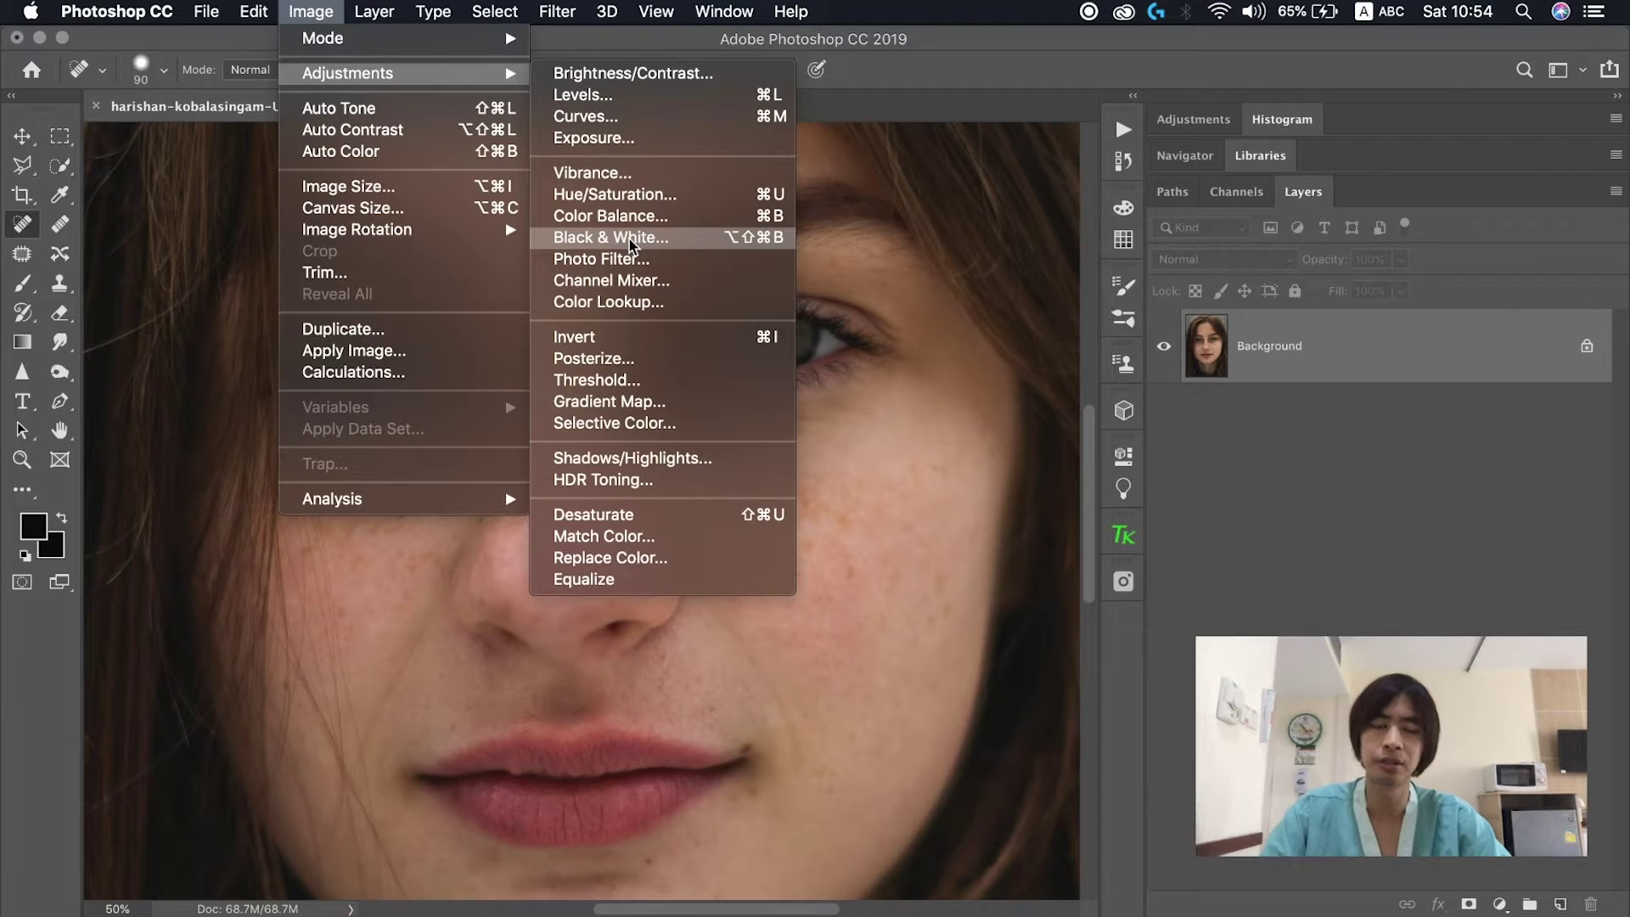
key(Escape)
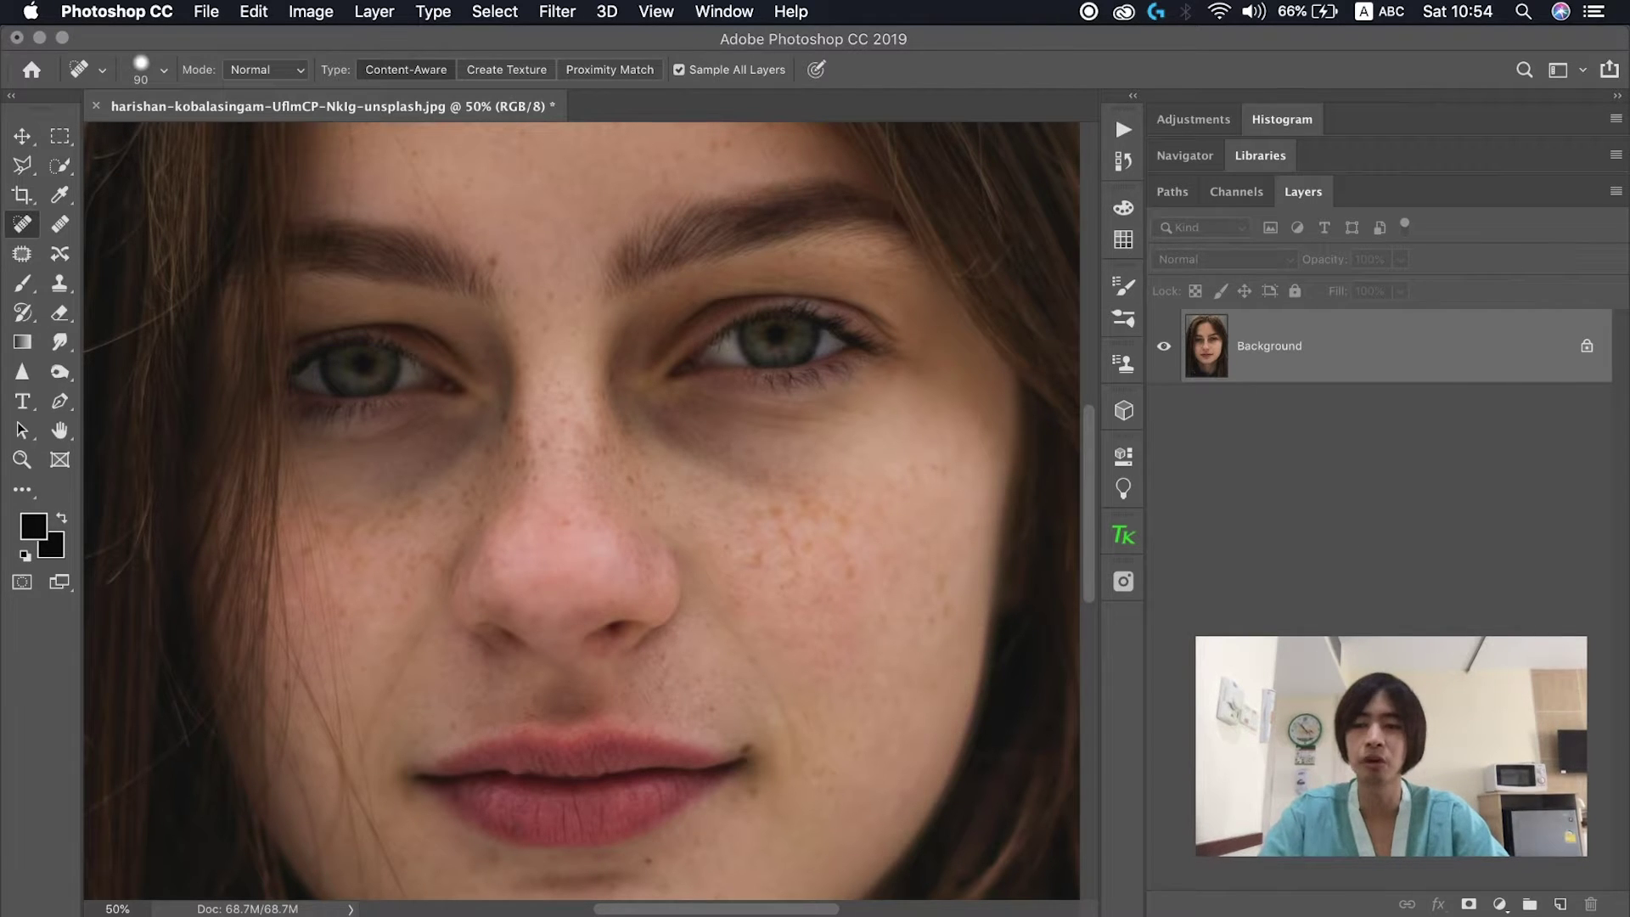
Step: Add a Black & White adjustment layer above the Background, then hide and show it to compare with the colour portrait
click(1499, 904)
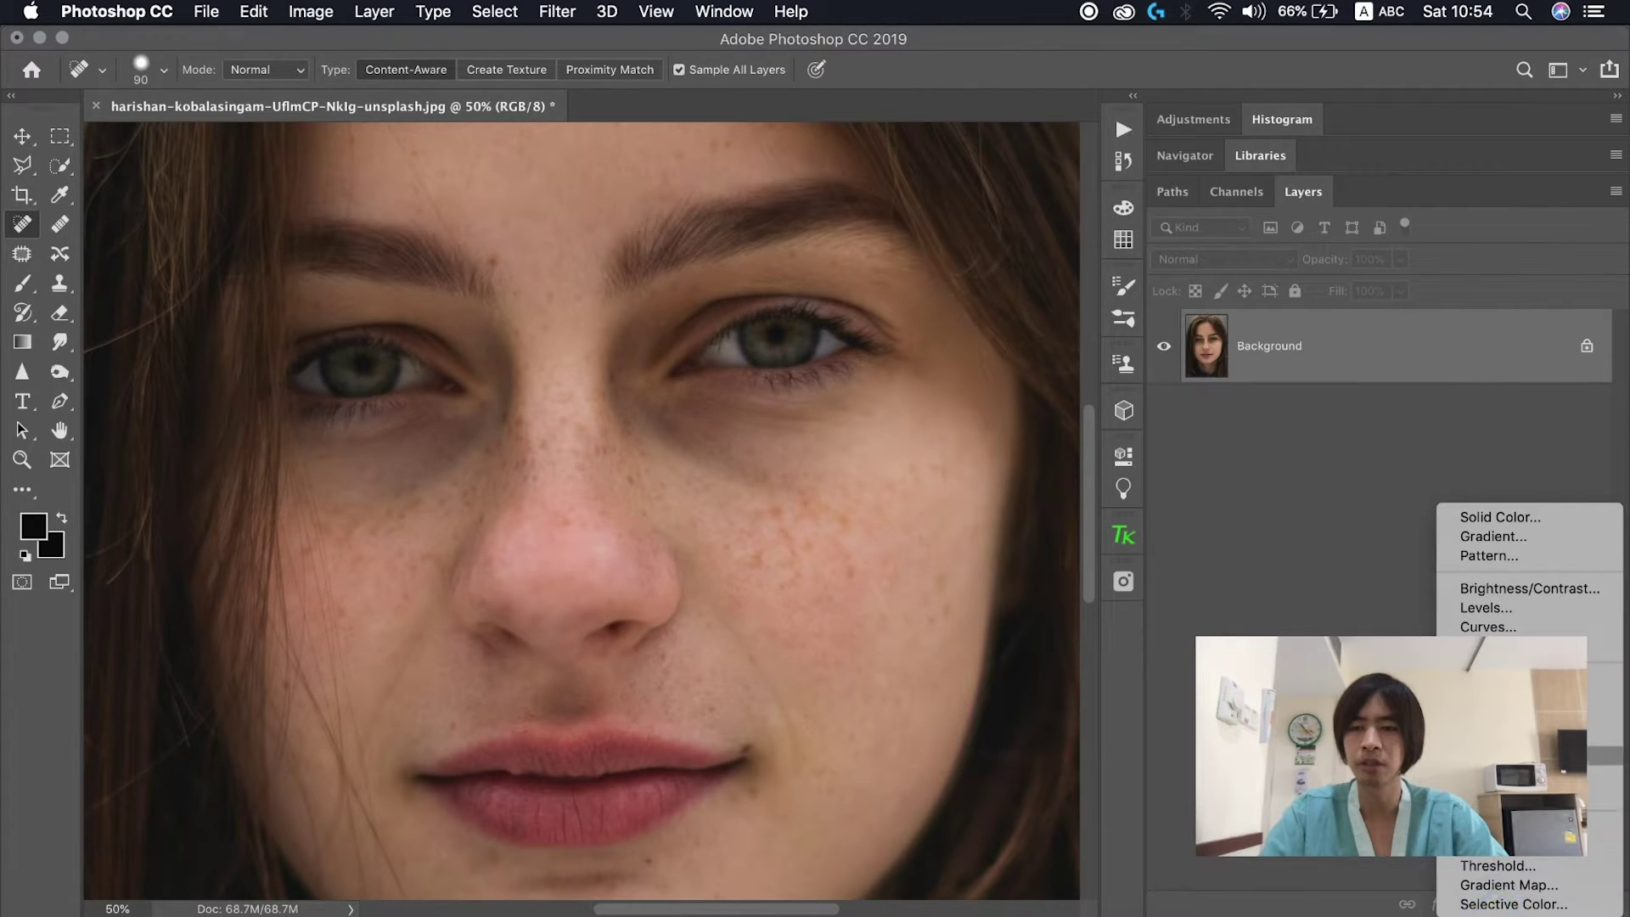
click(1494, 737)
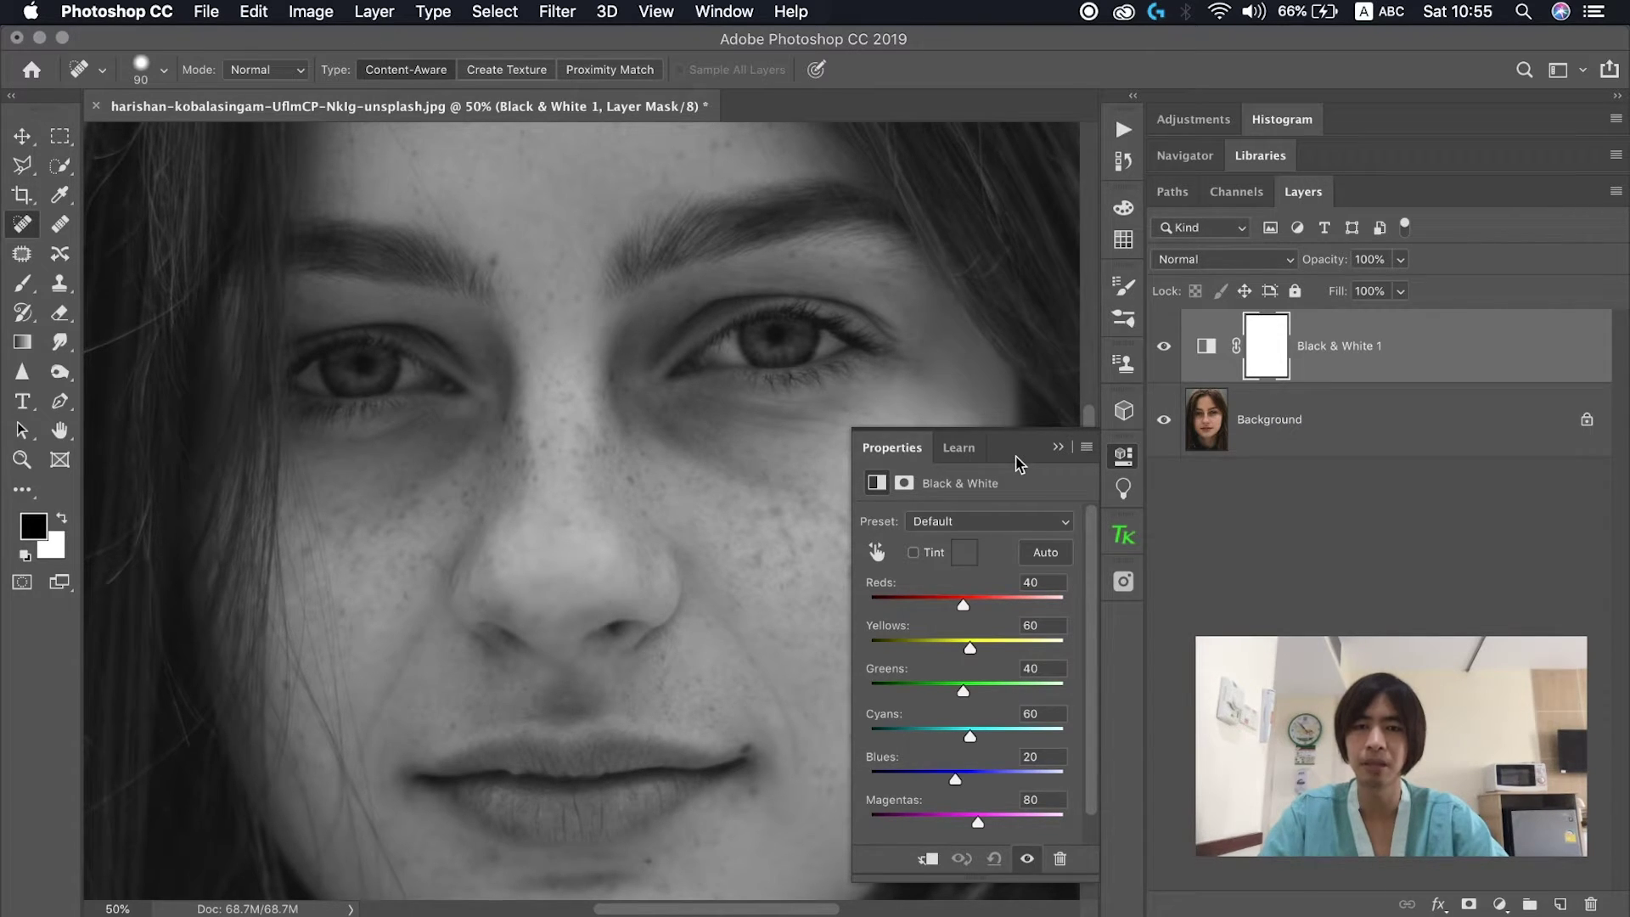
click(1167, 347)
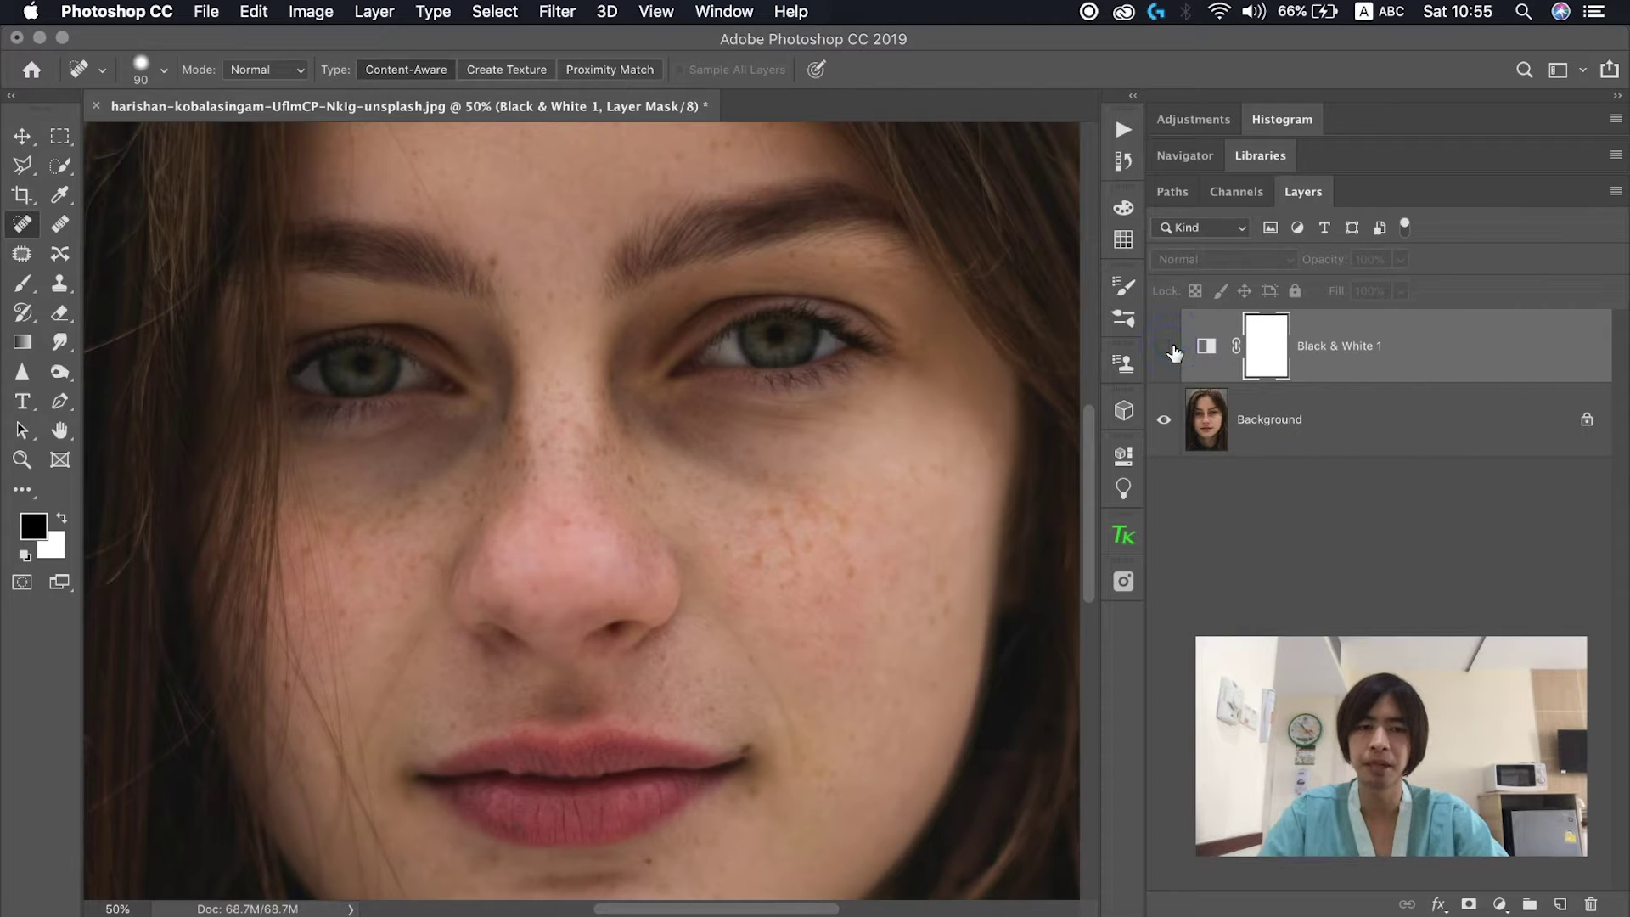
click(1168, 348)
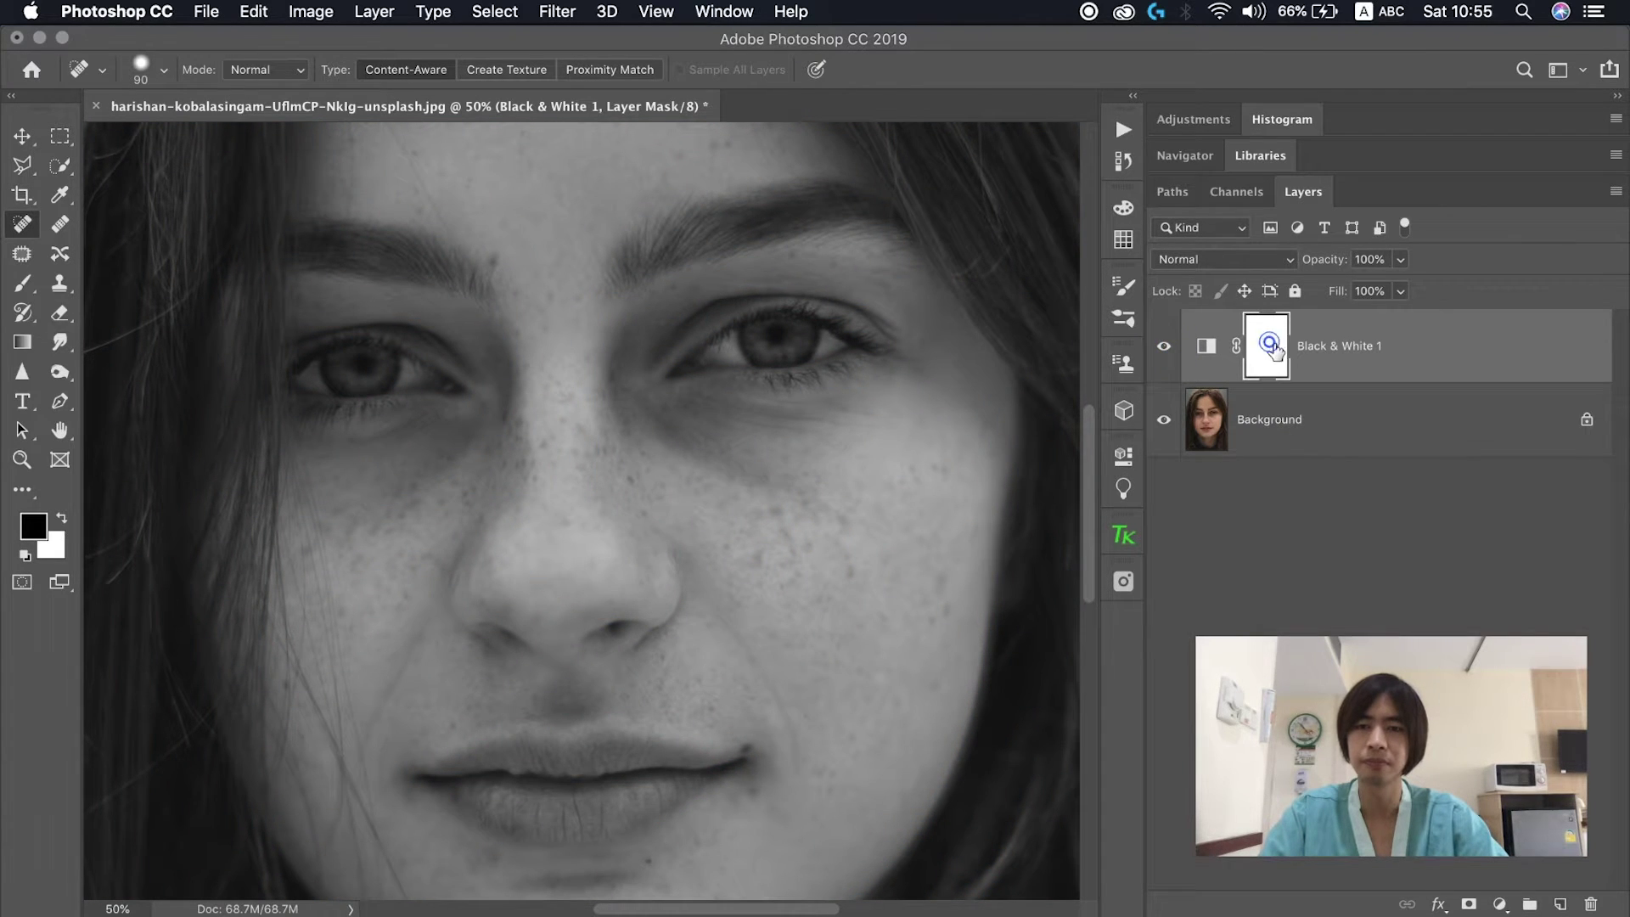
Step: Darken the skin tones strongly in the Black & White adjustment by using on-image adjustment on the nose bridge, bringing out the freckles
double_click(1207, 348)
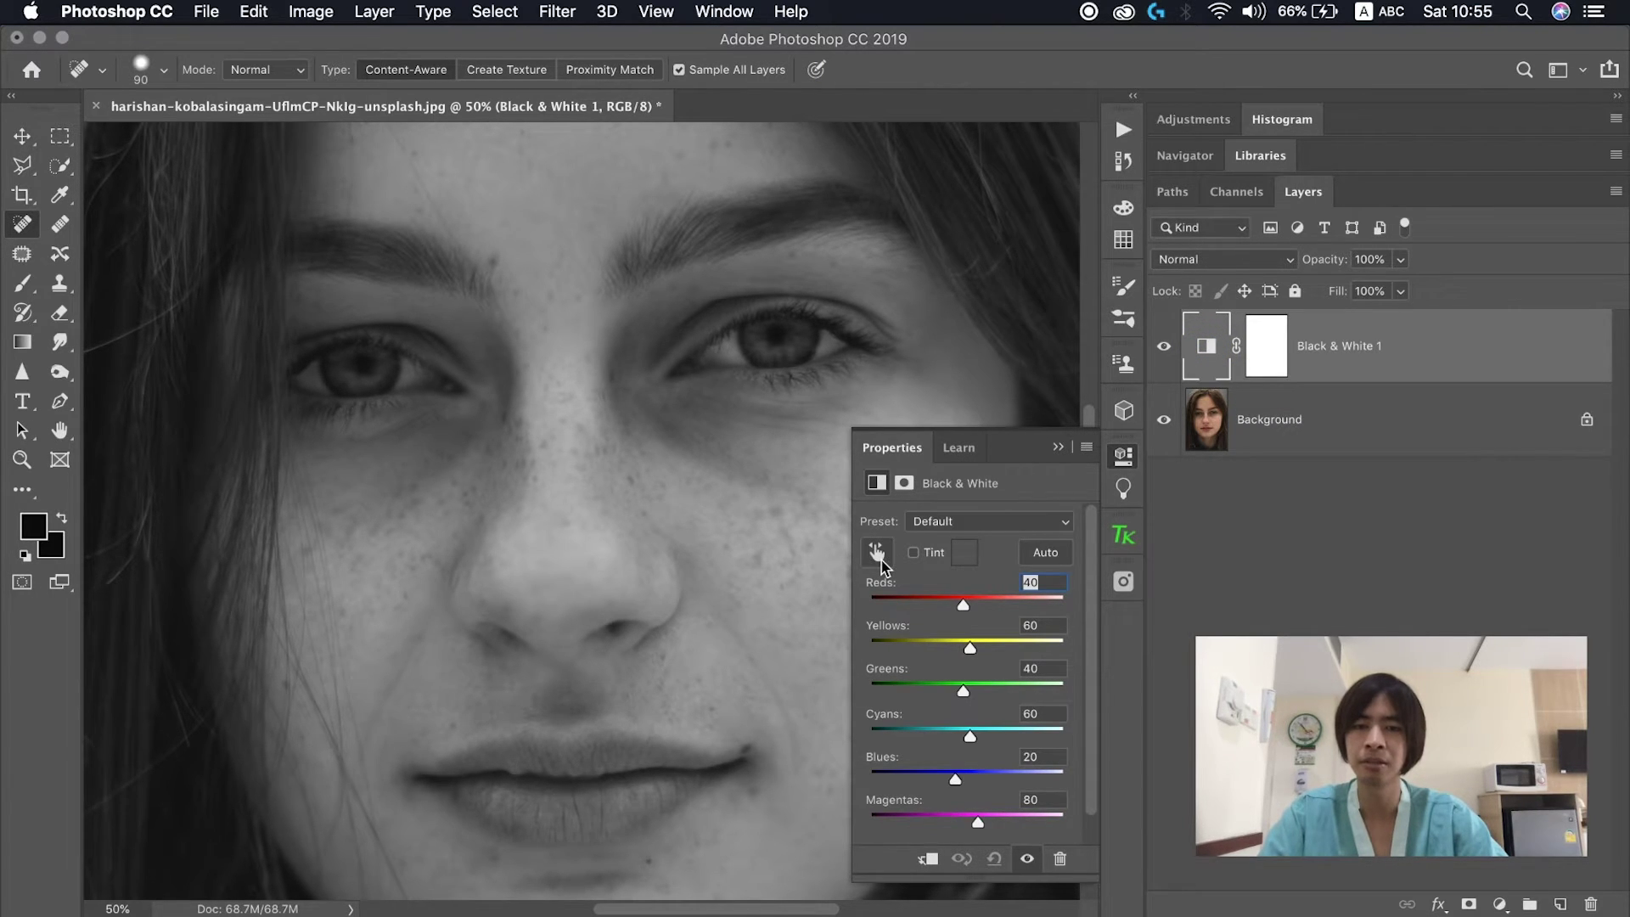
click(881, 560)
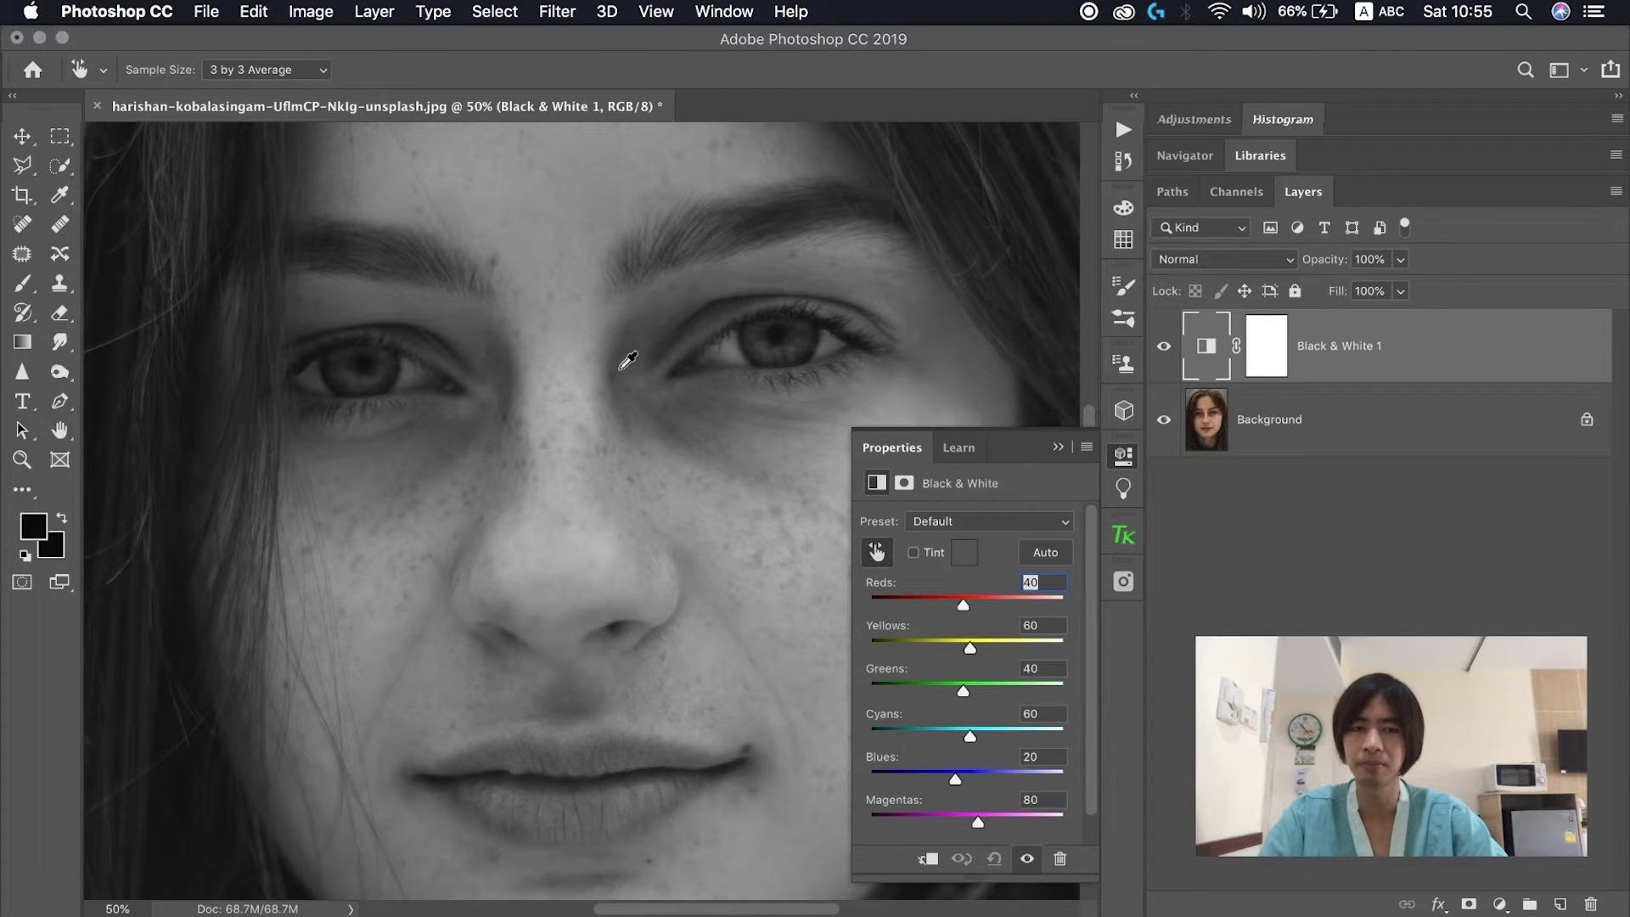
click(584, 334)
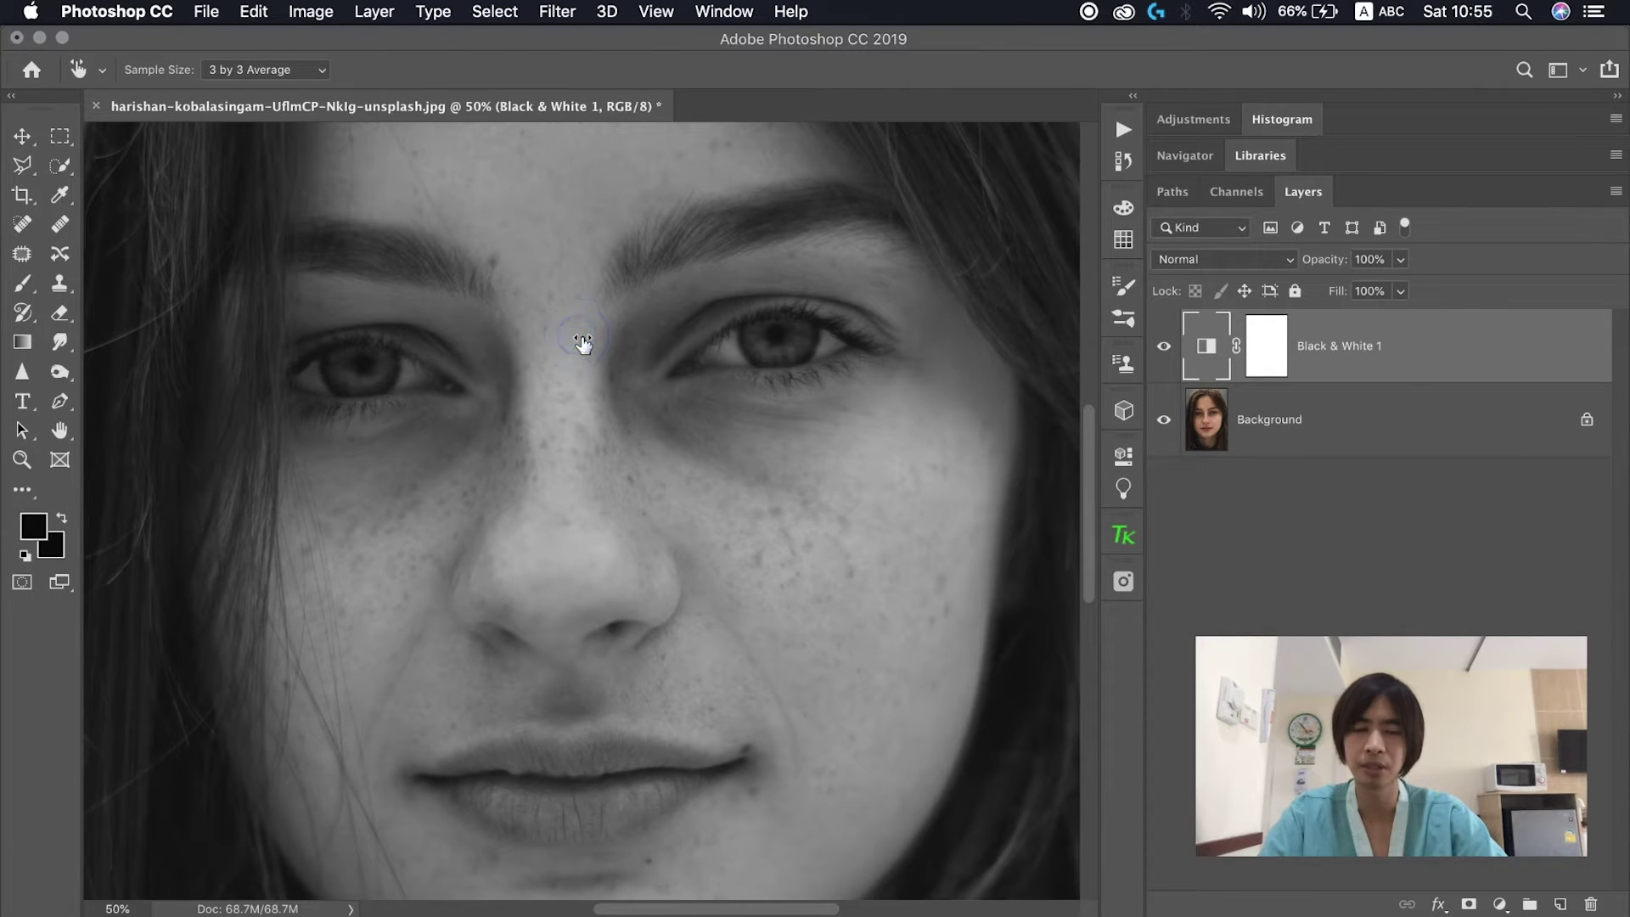
drag(583, 422, 412, 390)
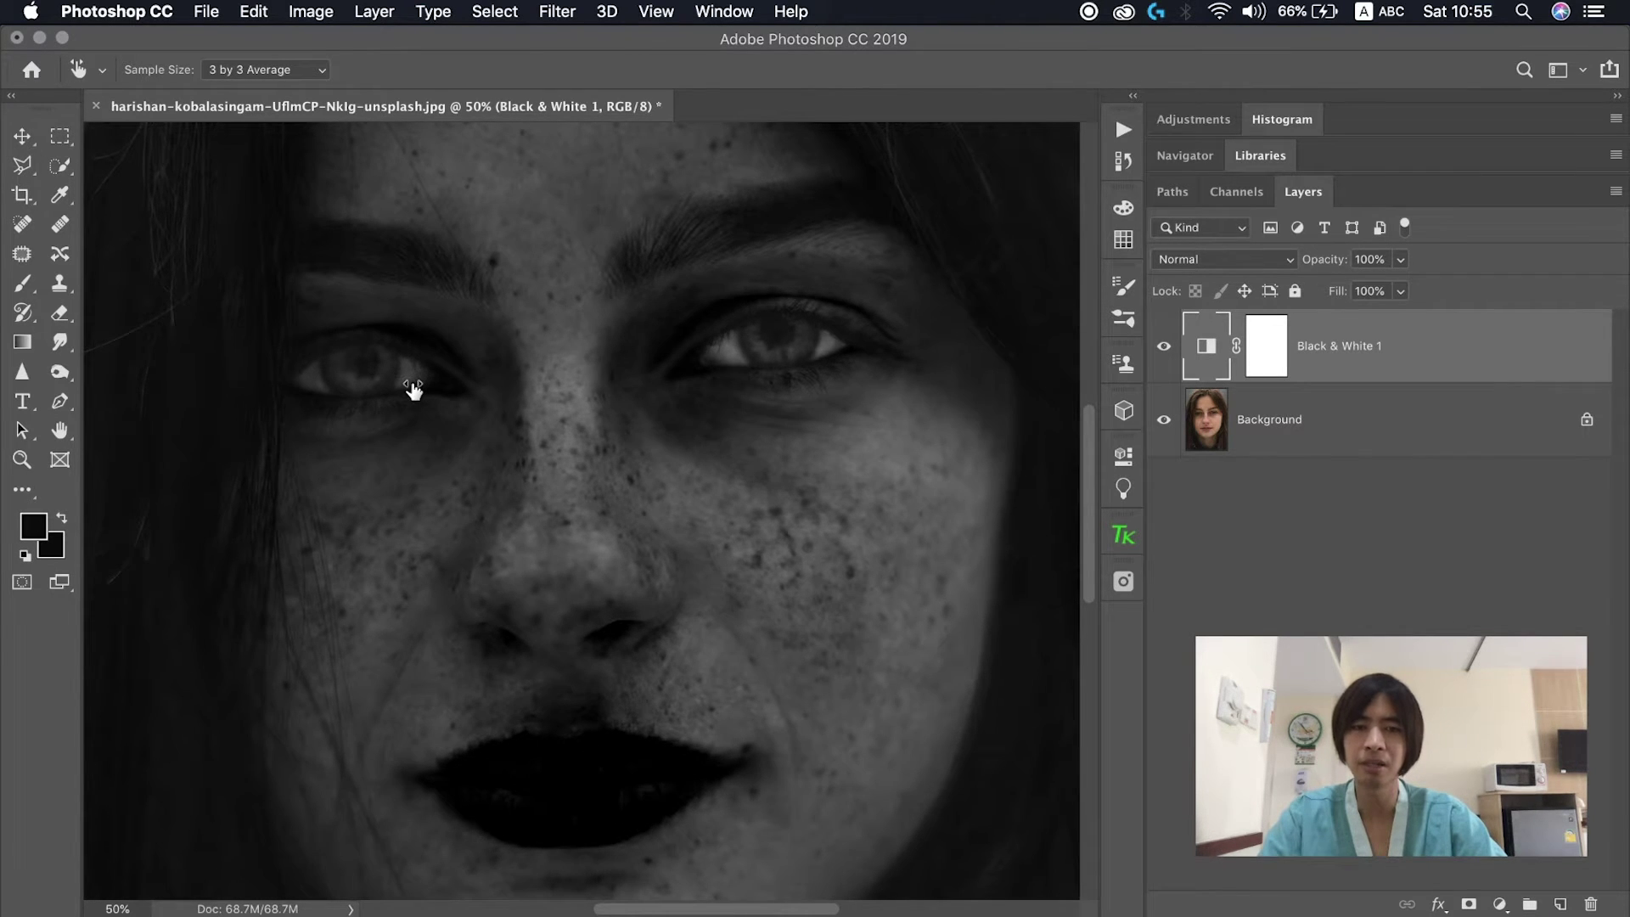
drag(412, 389, 406, 386)
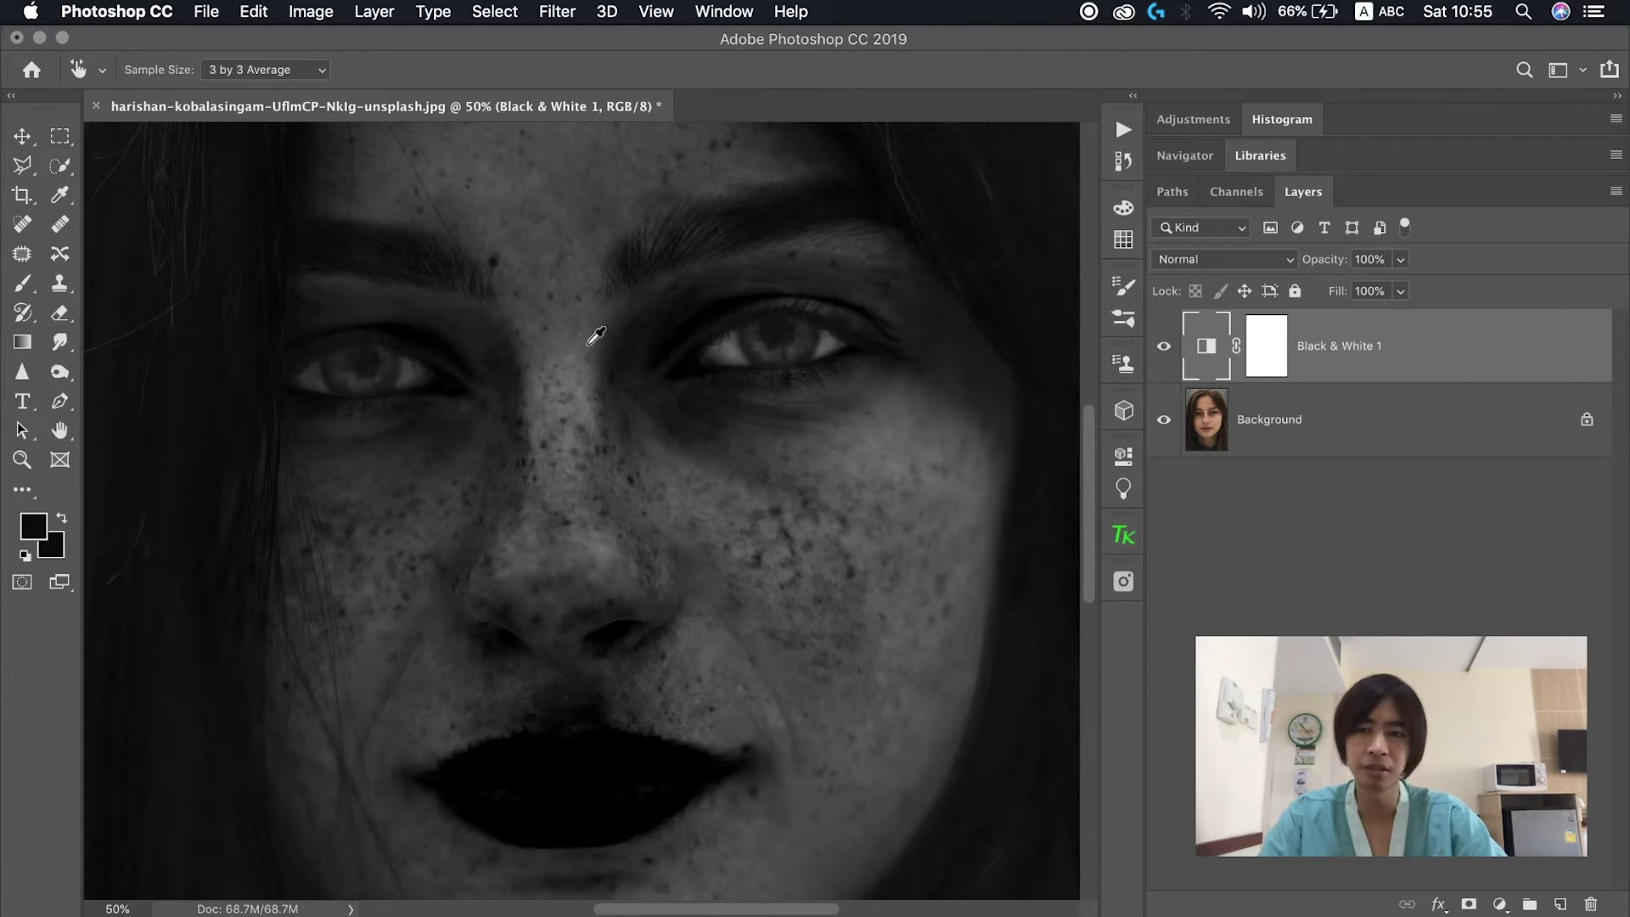
Step: On the Background layer, heal the spots beside the mouth corner and along the chin with the Spot Healing Brush
click(1206, 424)
key(j)
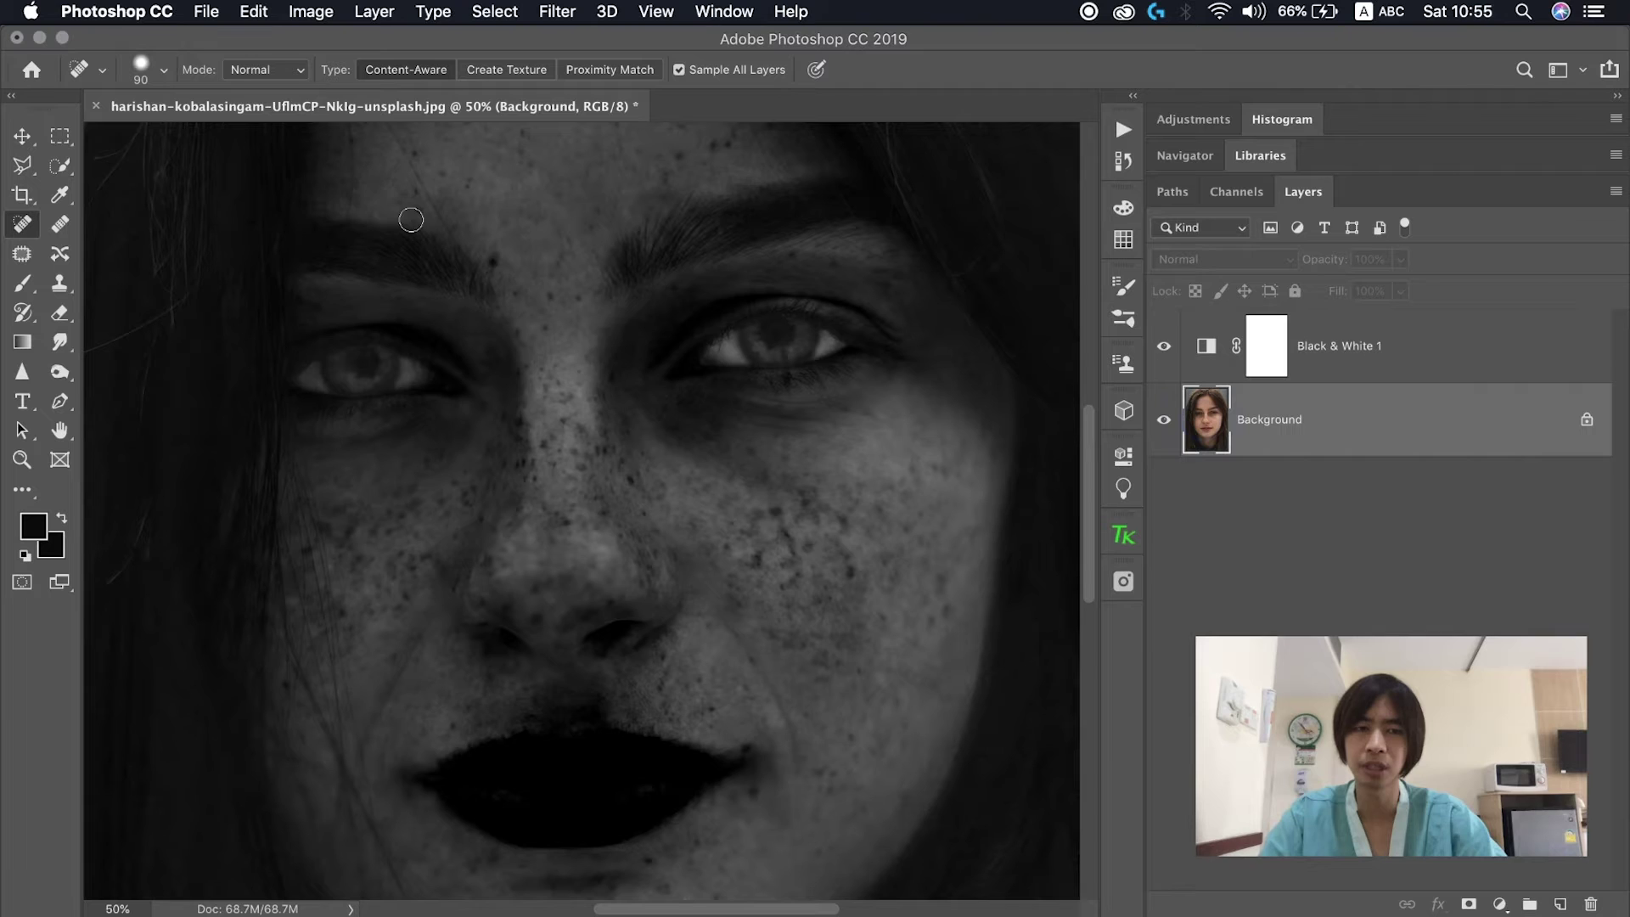
drag(717, 721, 713, 712)
click(743, 692)
click(757, 743)
click(758, 772)
click(756, 796)
click(714, 844)
click(655, 864)
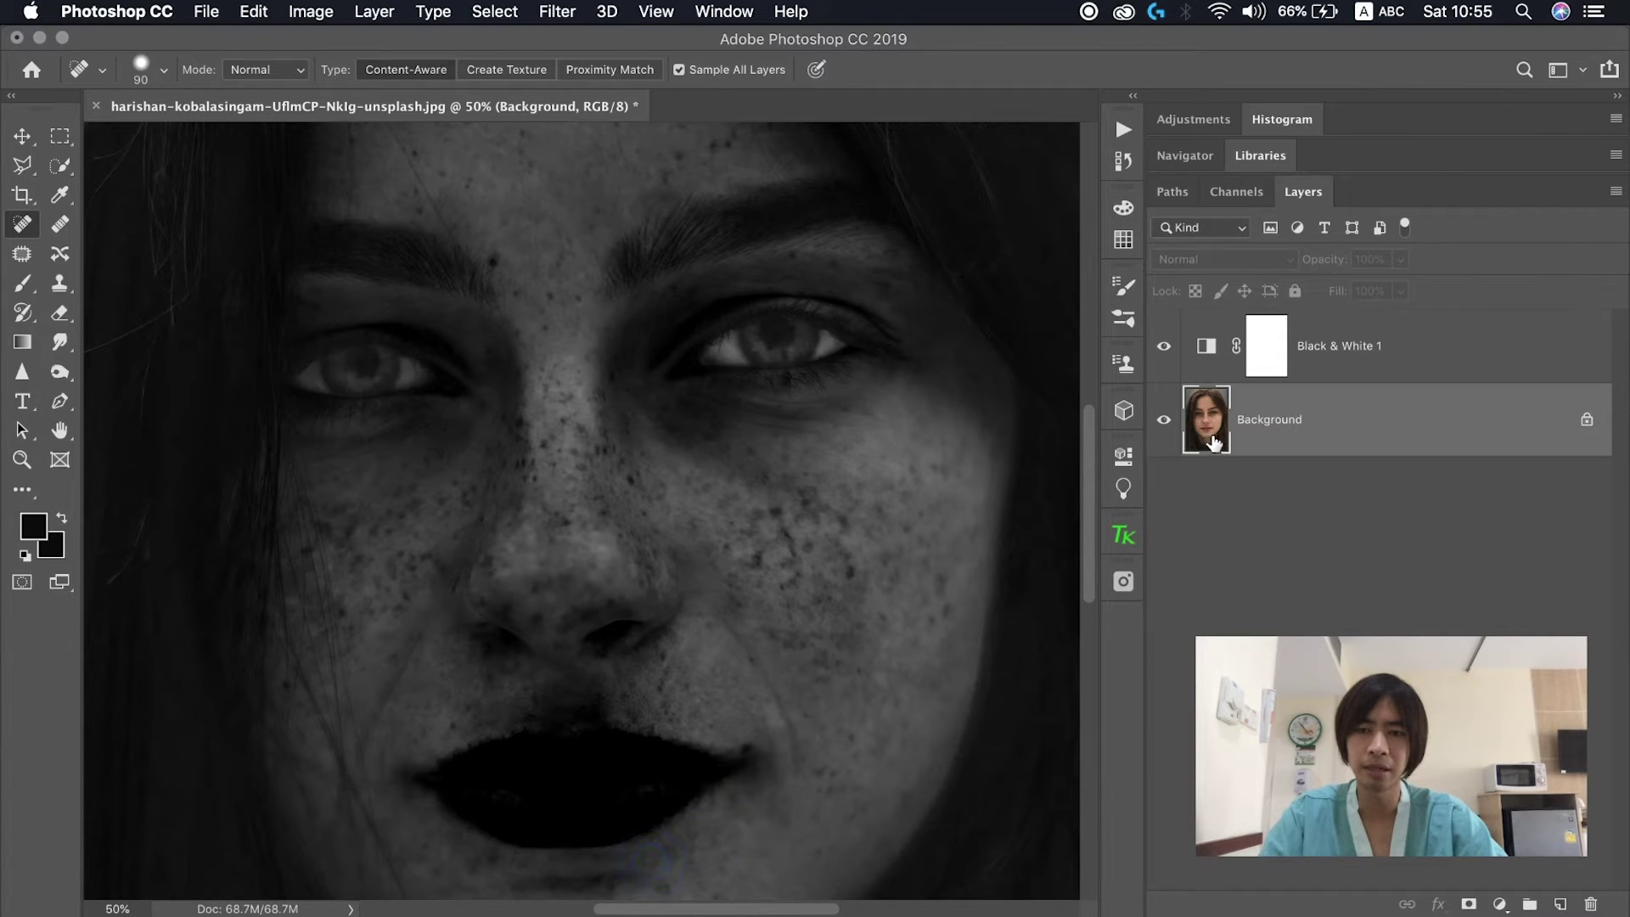
Step: Heal the cluster of dark freckles on the right-hand cheek of the Background layer
click(844, 571)
drag(793, 555, 797, 513)
click(773, 512)
click(781, 541)
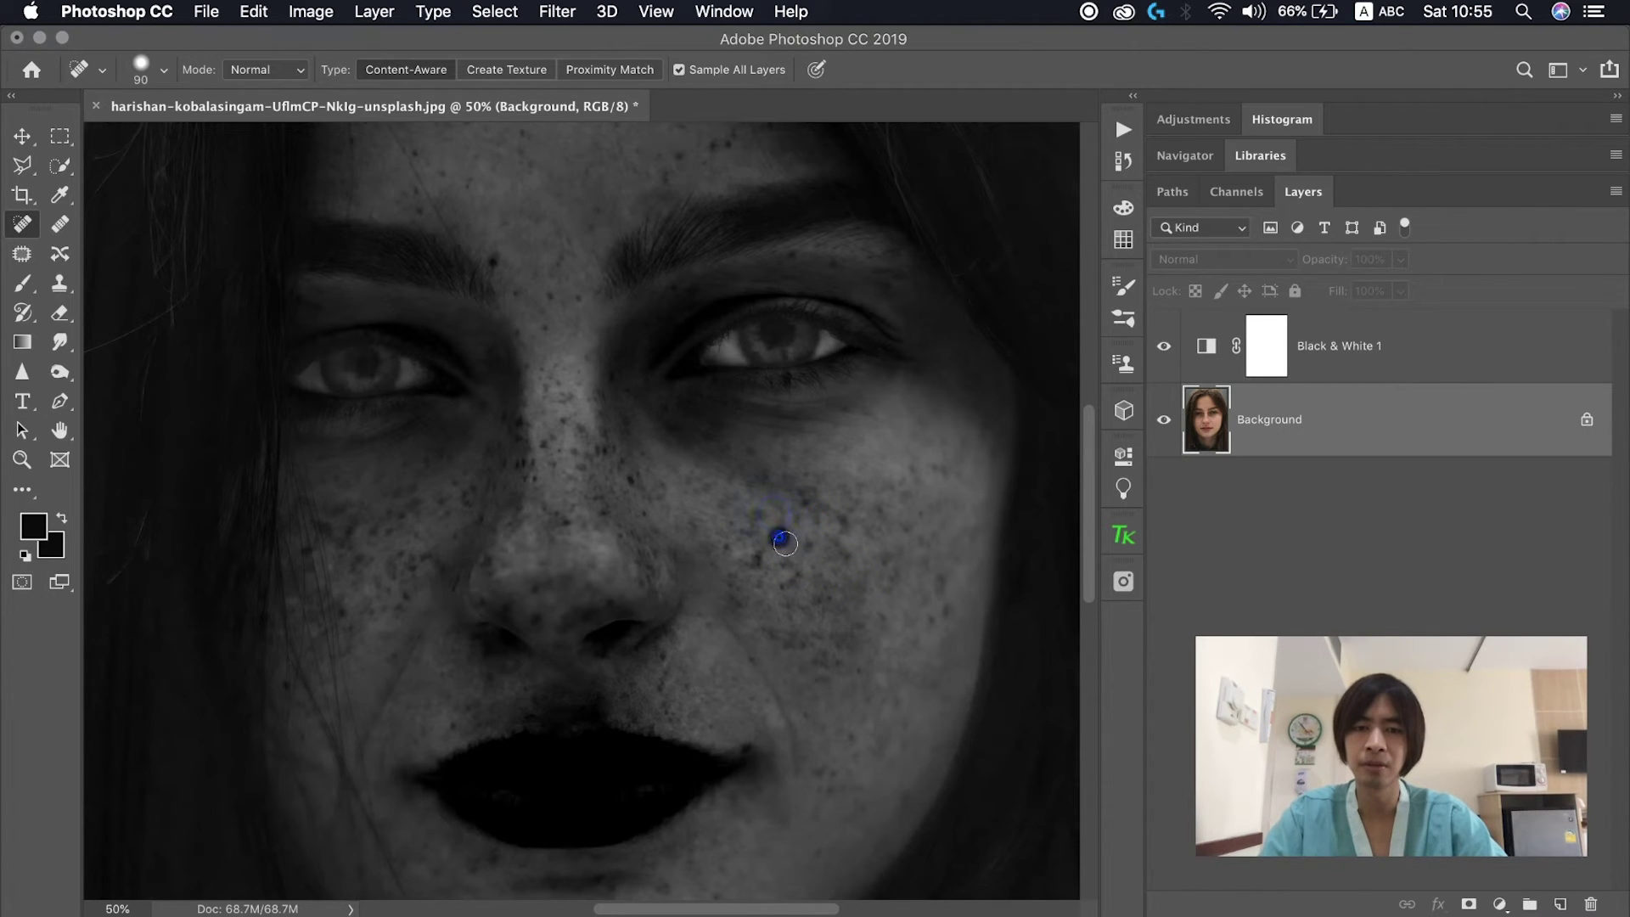
click(761, 558)
click(726, 545)
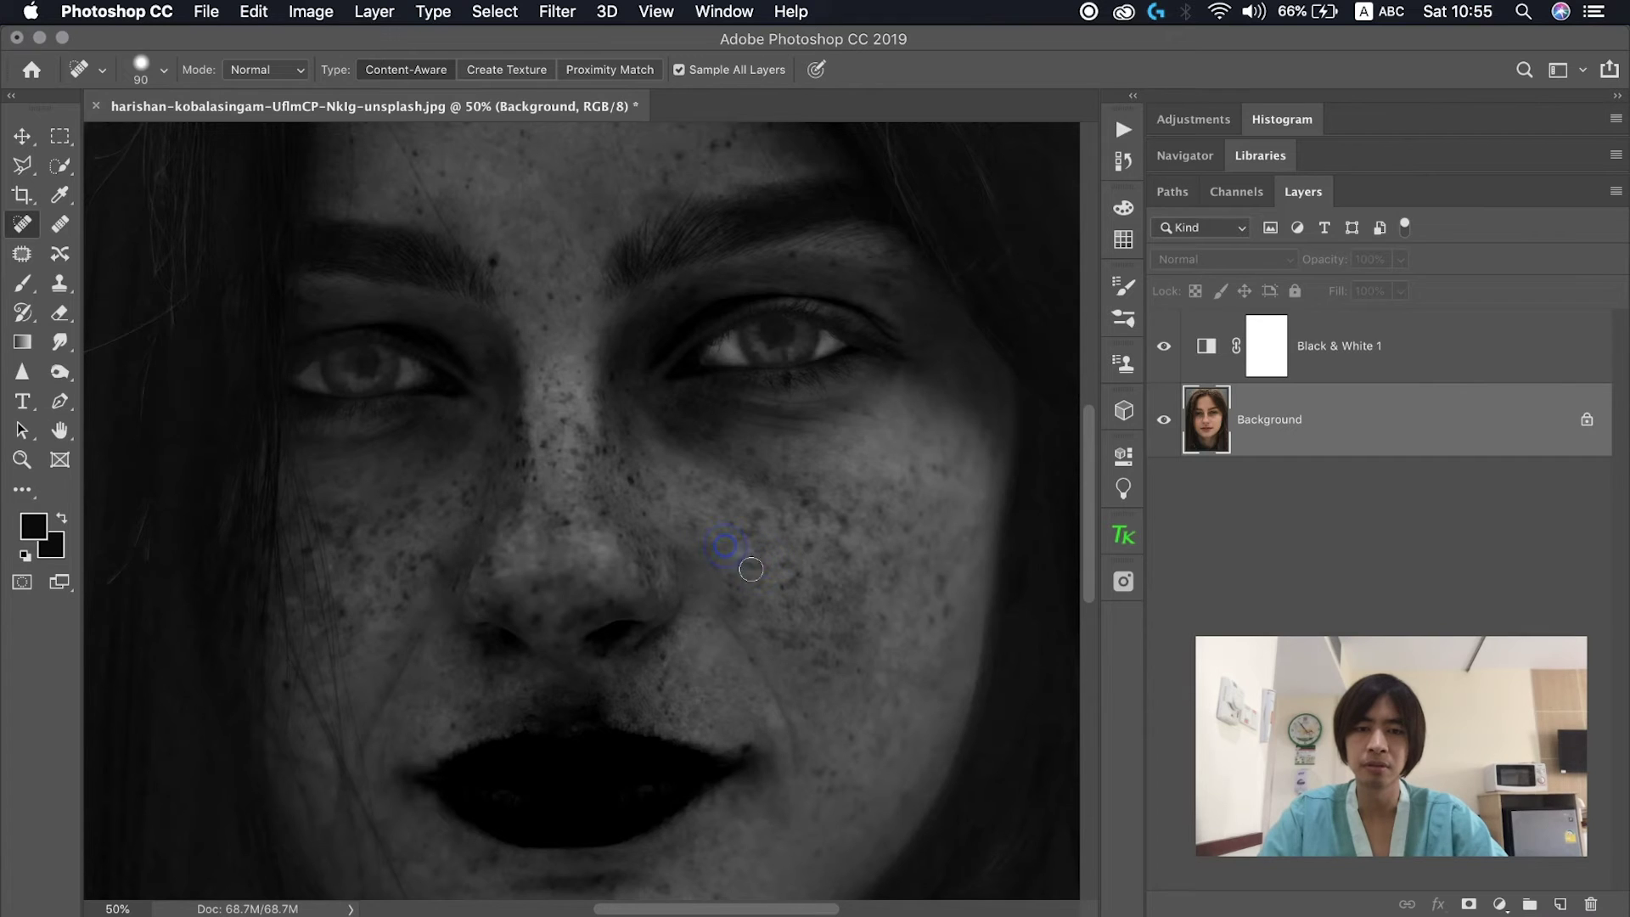
drag(775, 584, 805, 563)
Step: Heal the freckles along the nose bridge on the Background layer
drag(543, 483, 565, 413)
click(557, 465)
click(558, 452)
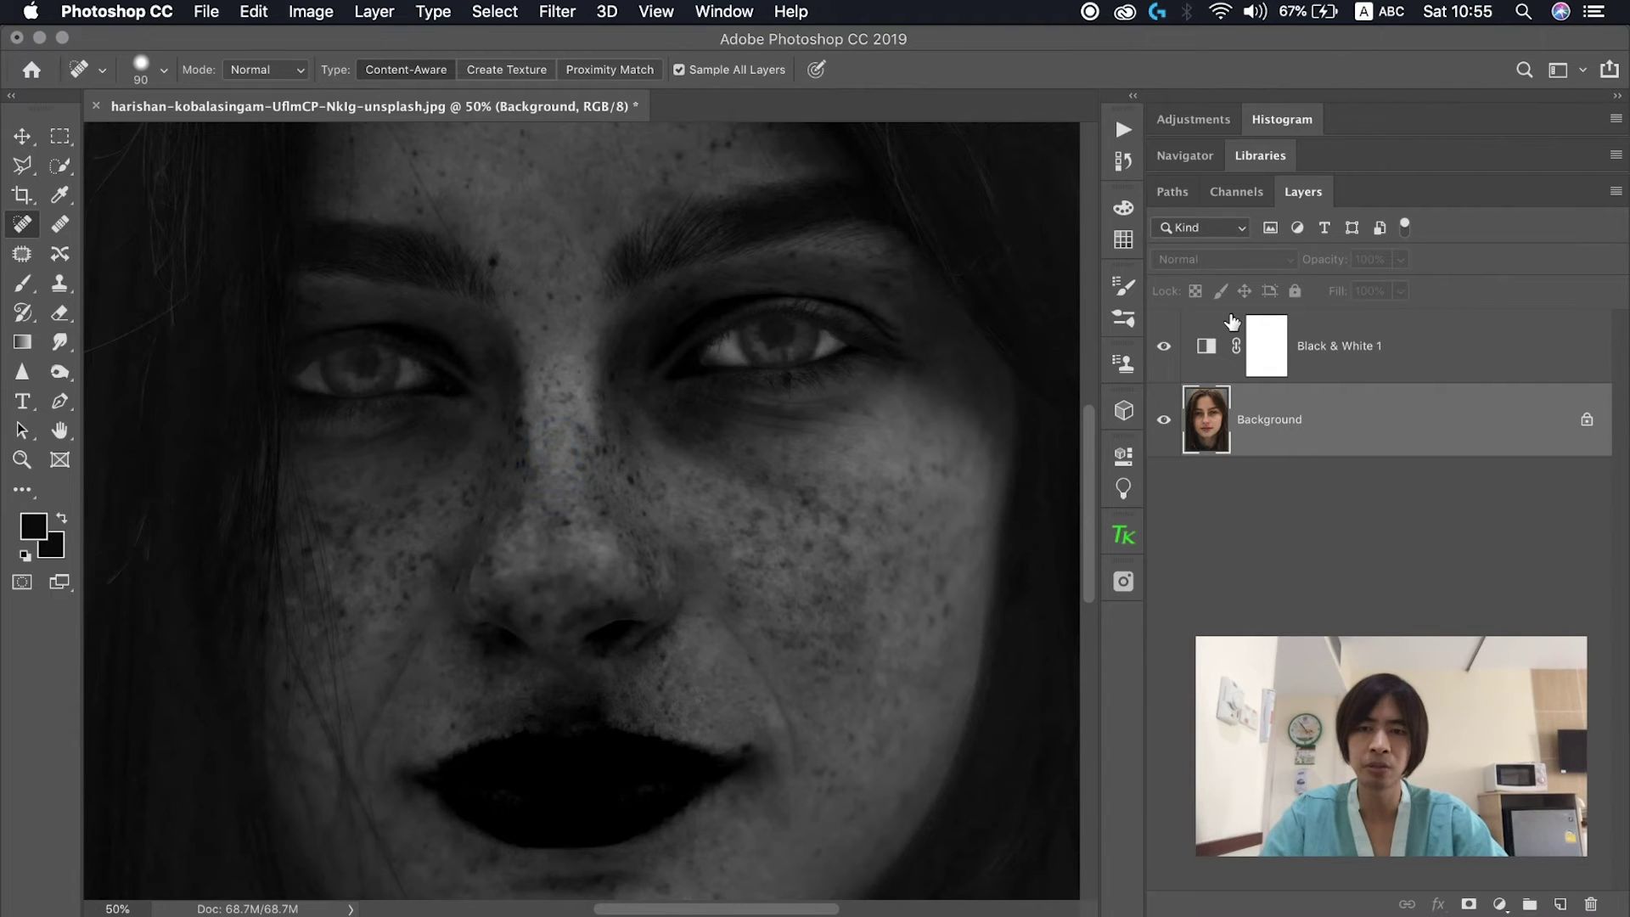
Step: Toggle the Black & White layer's visibility repeatedly to compare the healed skin in colour and in monochrome
click(1164, 348)
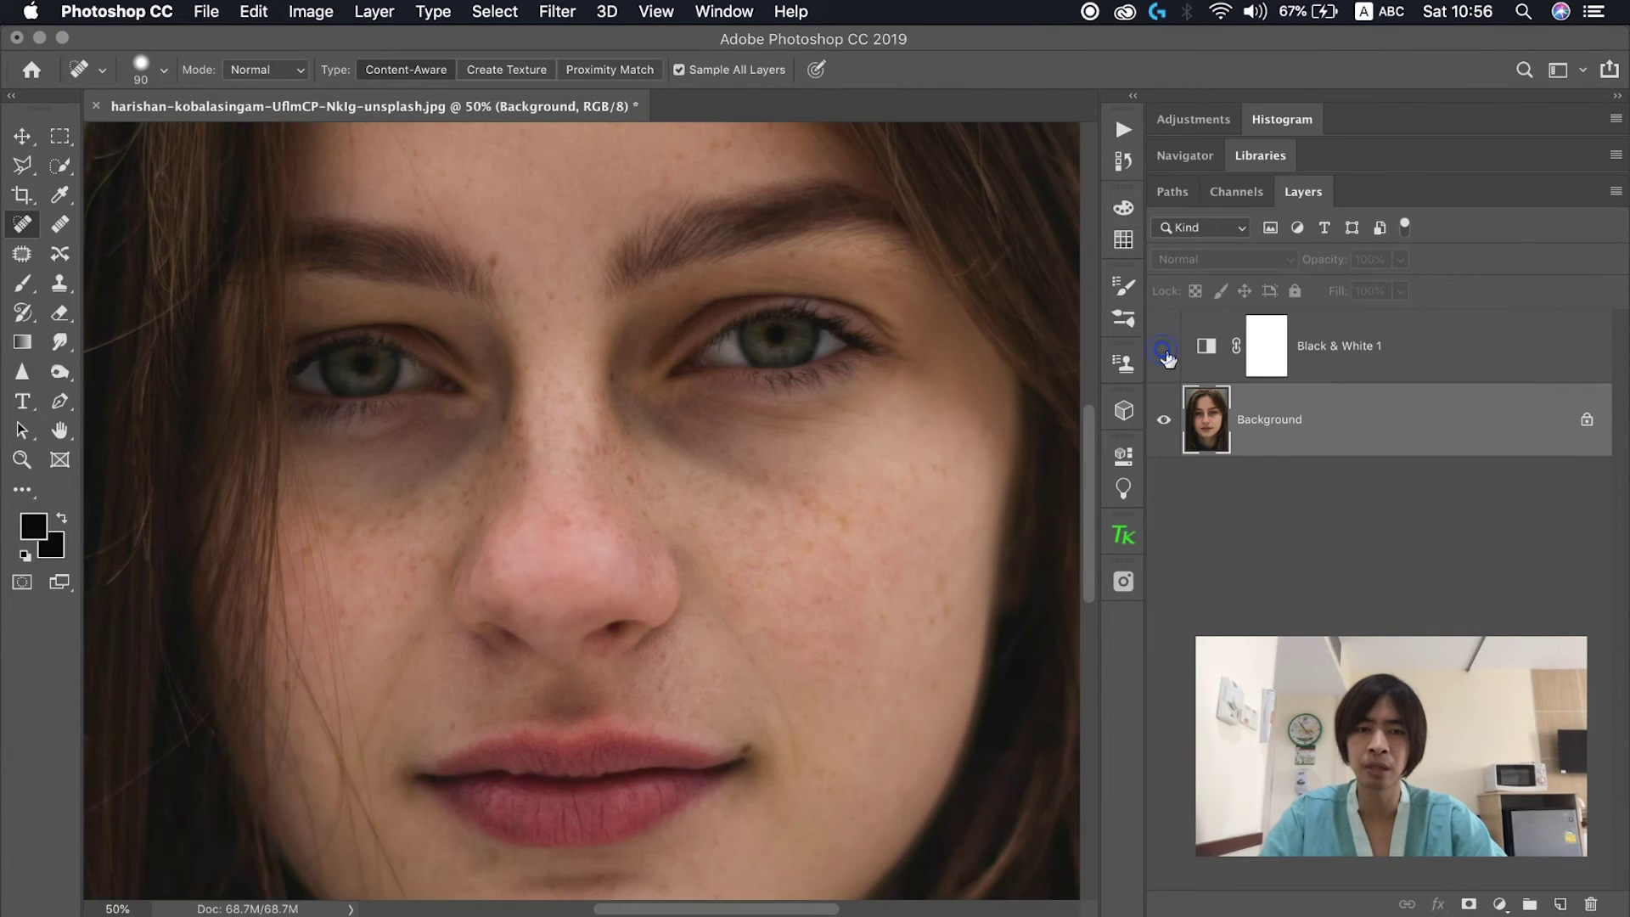
click(1165, 353)
click(1165, 352)
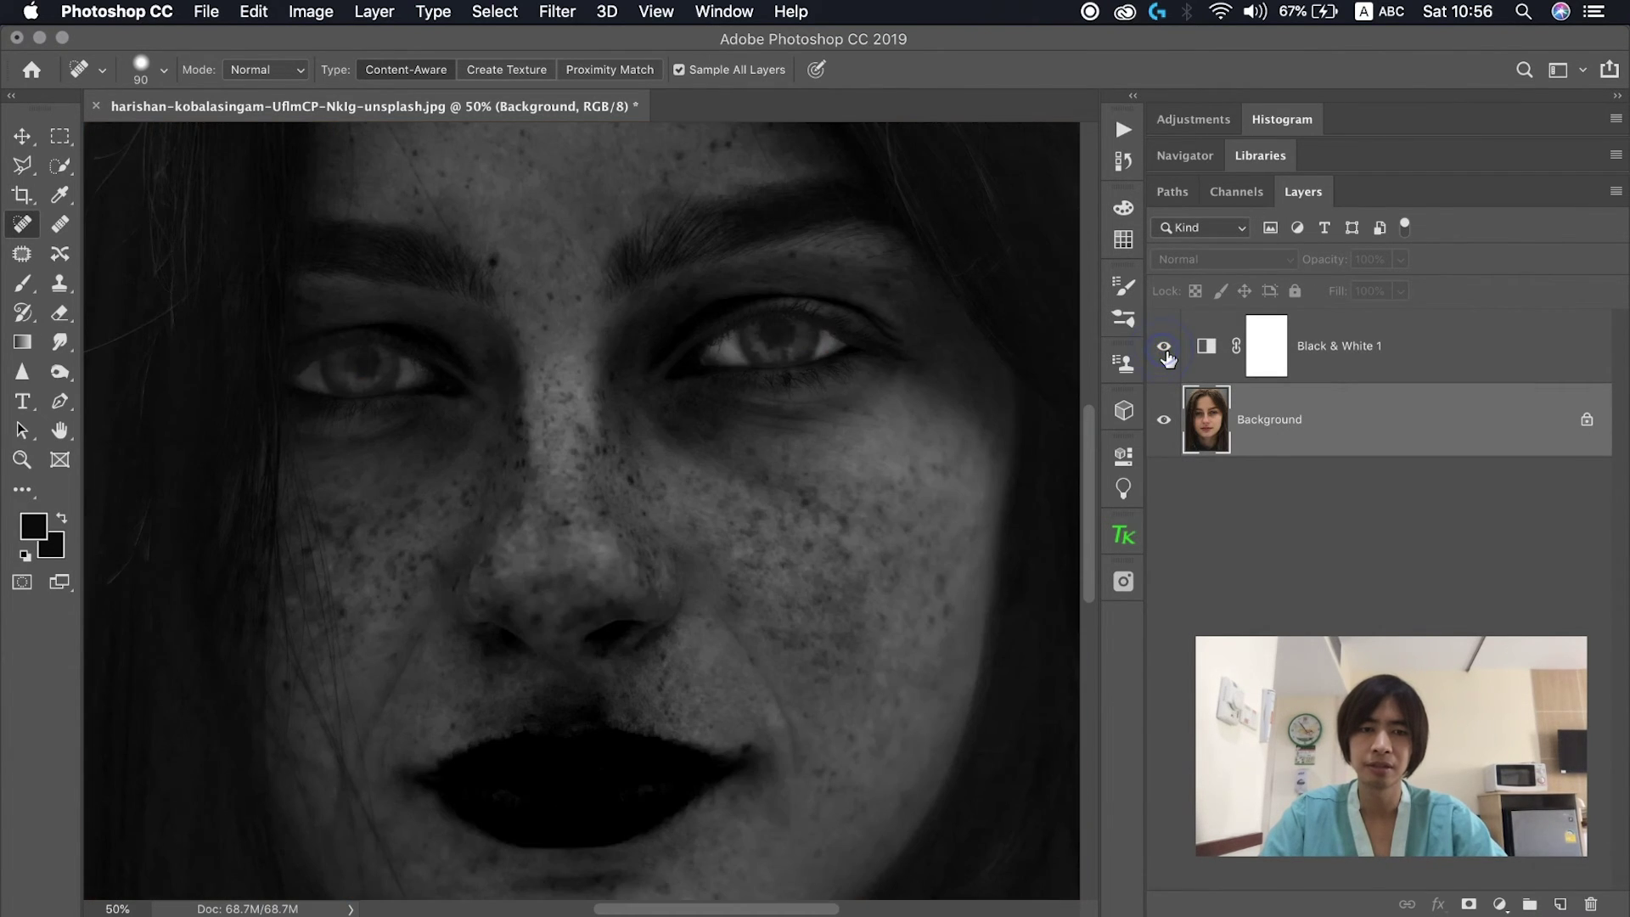
click(1165, 353)
click(1165, 349)
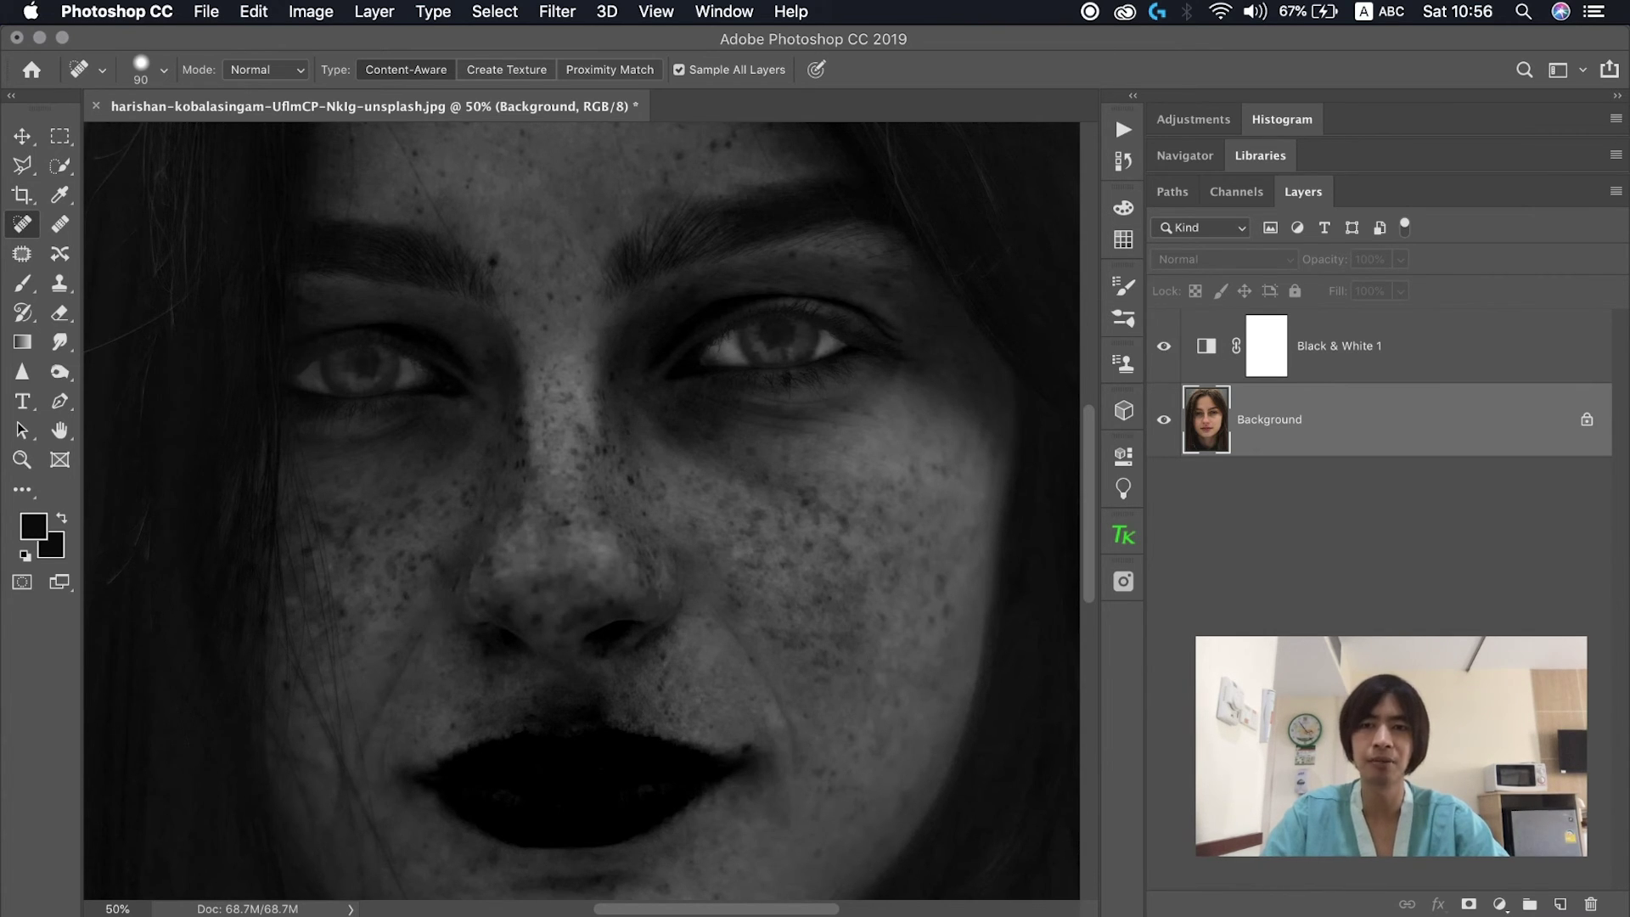
click(1090, 11)
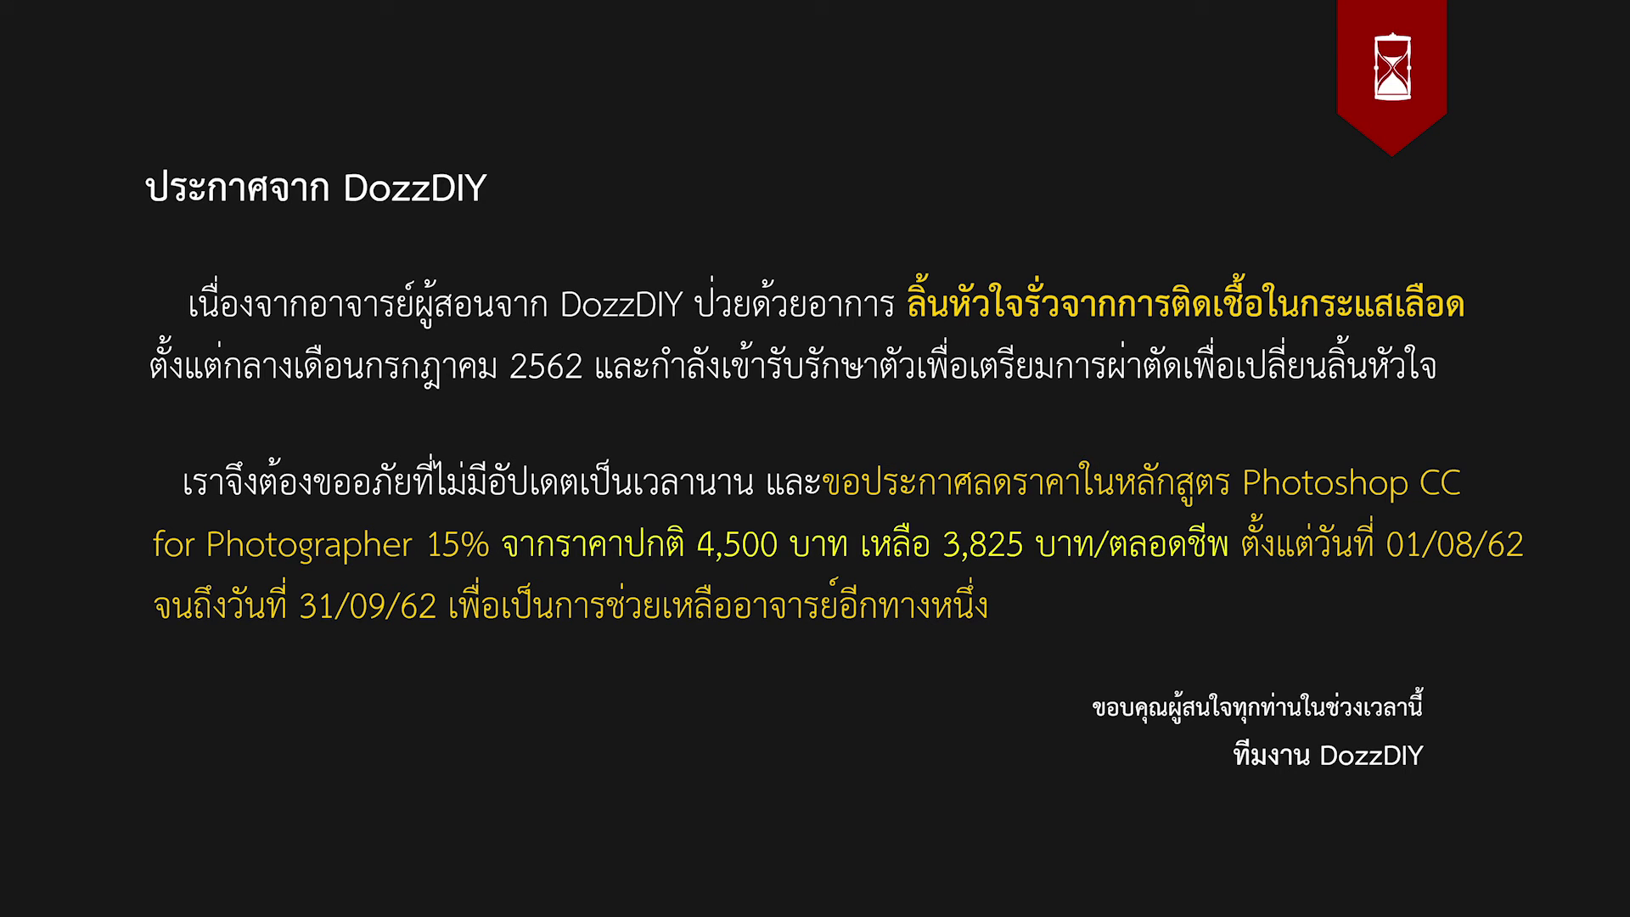